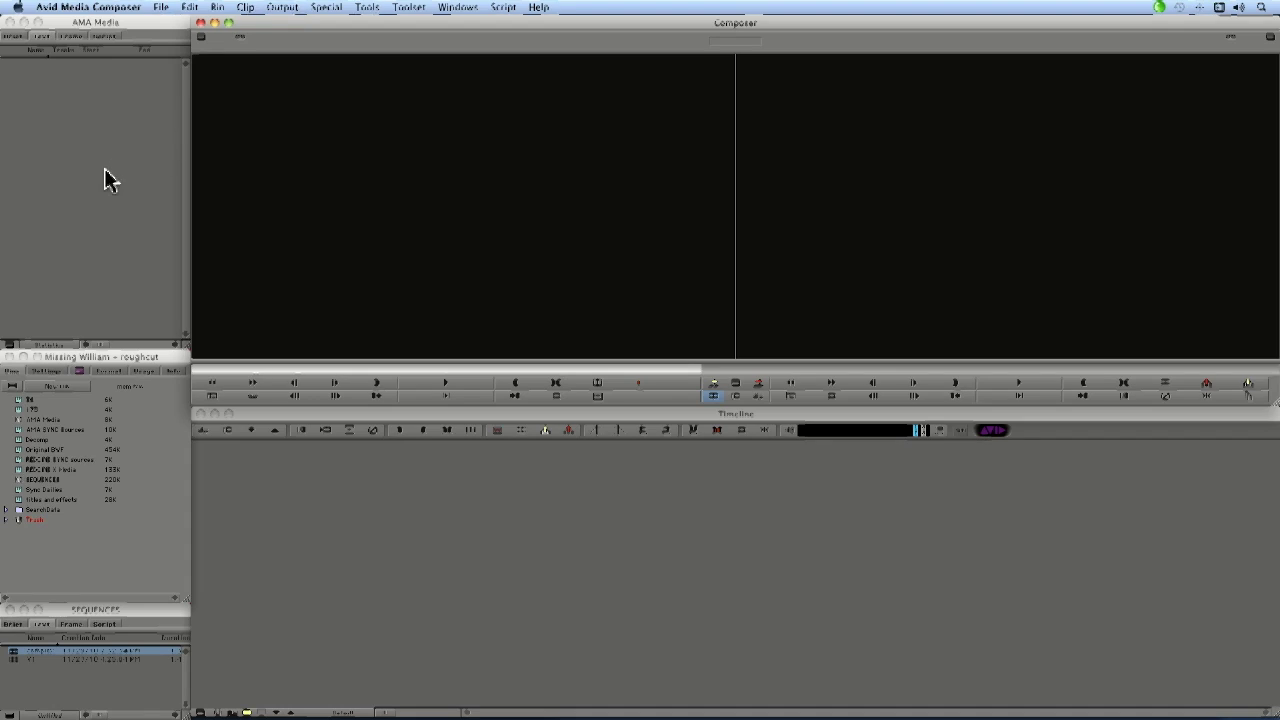
Select the empty AMA Media bin above the Missing William project bins.
{"action": "left_click", "coordinate": [110, 180]}
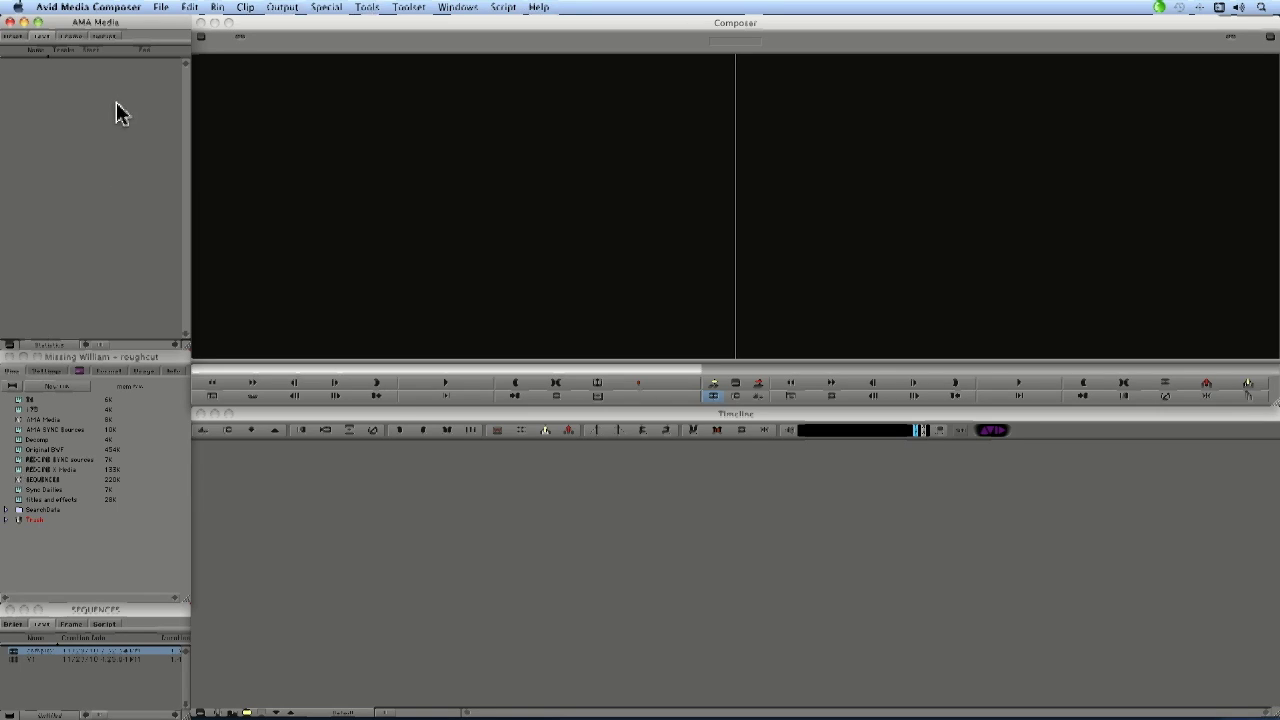
Link Desktop > MW > Red Master_110210_08 as an AMA volume and show its clips as thumbnails.
{"action": "left_click", "coordinate": [160, 8]}
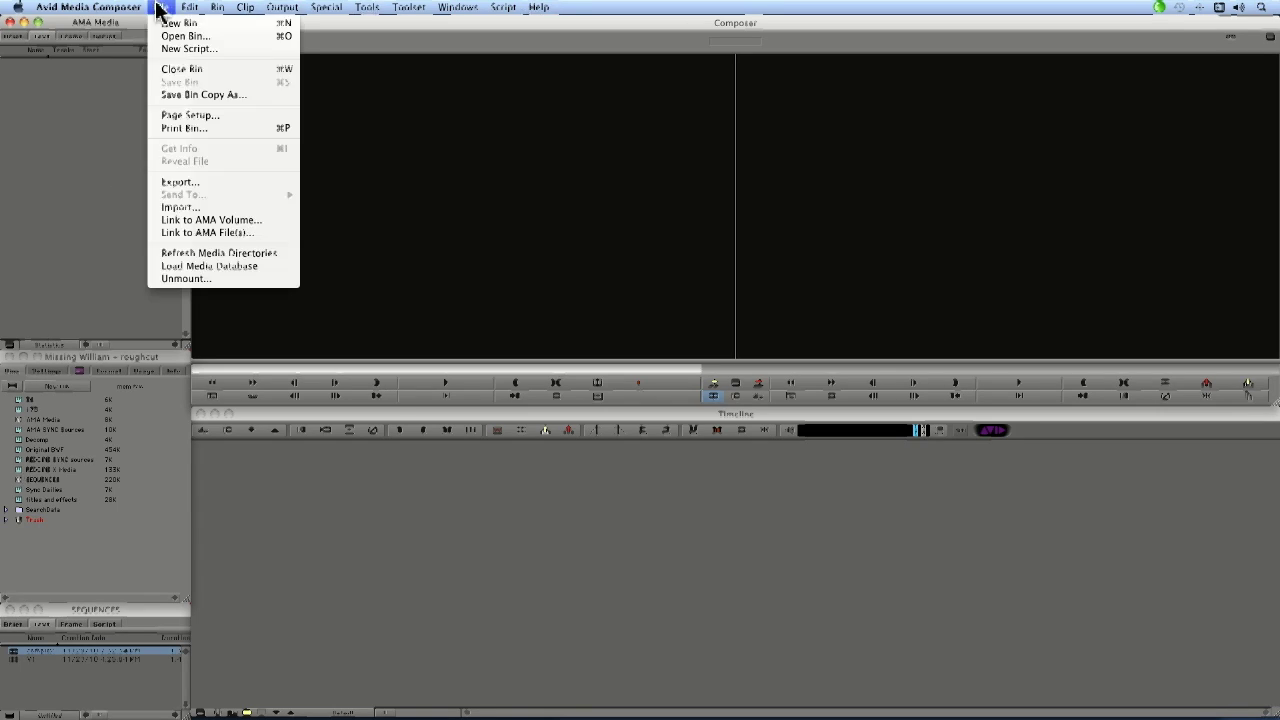
{"action": "left_click", "coordinate": [220, 219]}
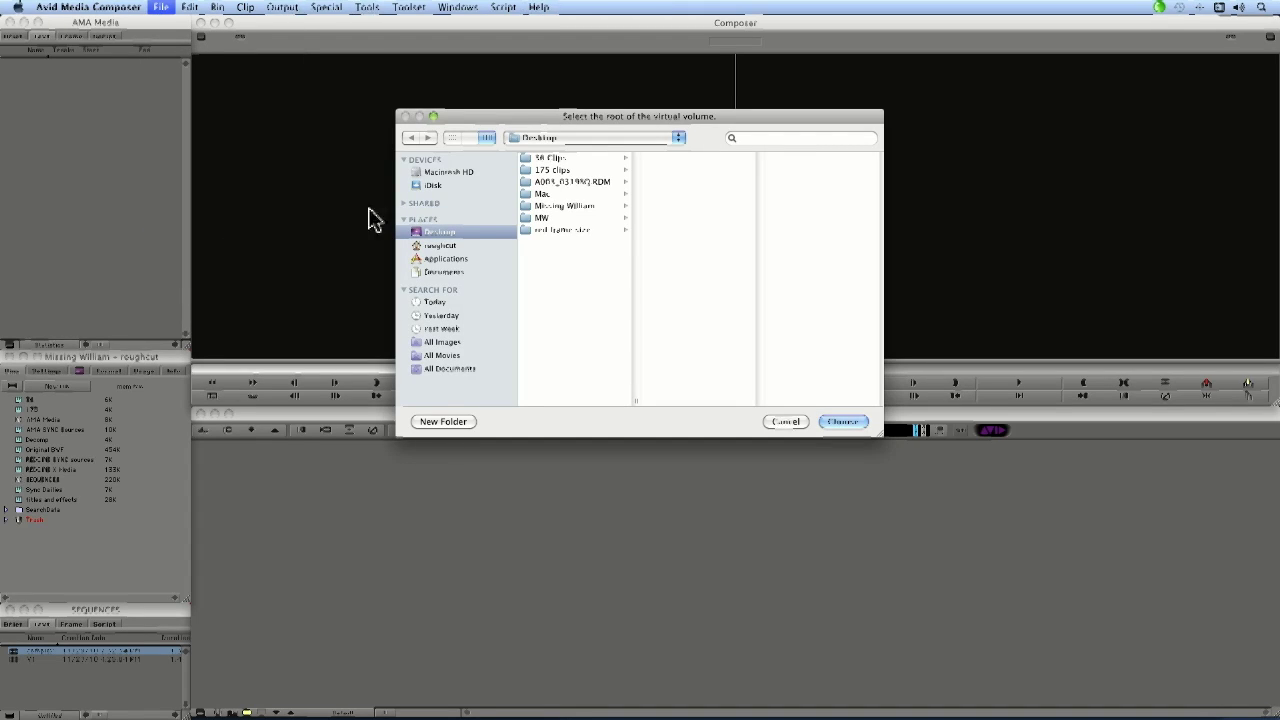
{"action": "left_click", "coordinate": [558, 219]}
{"action": "left_click", "coordinate": [665, 171]}
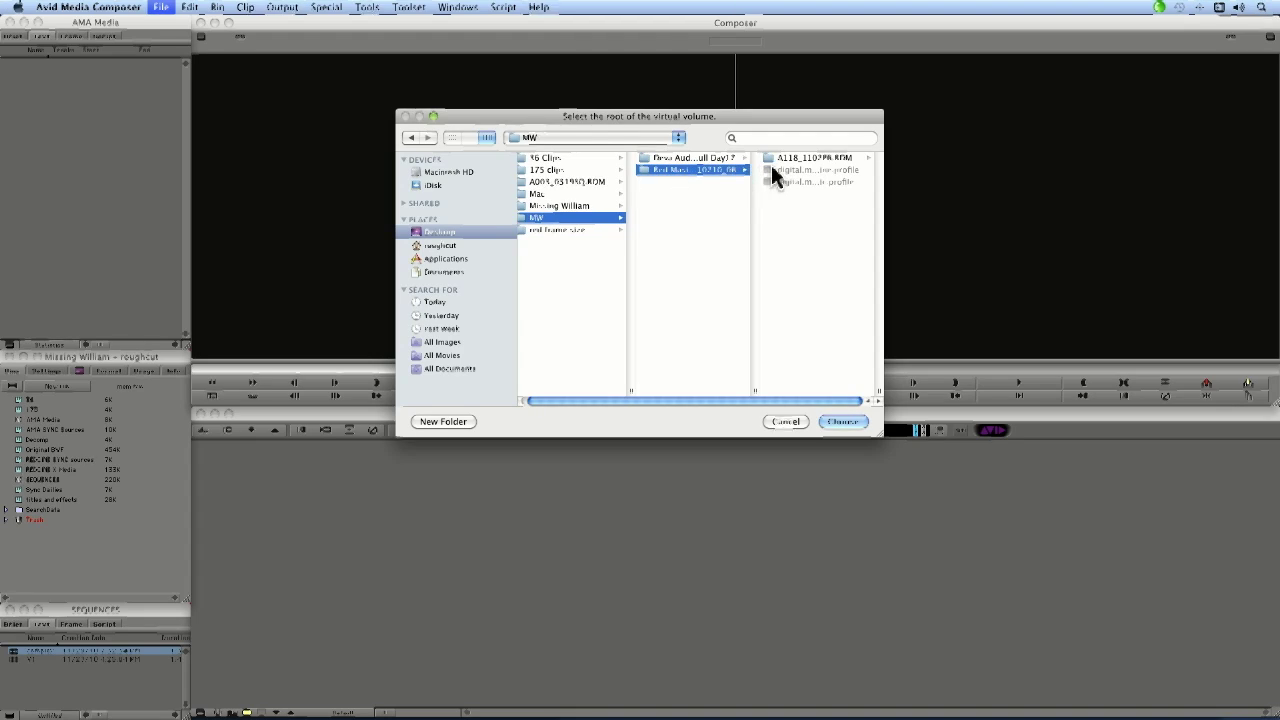
{"action": "left_click", "coordinate": [768, 158]}
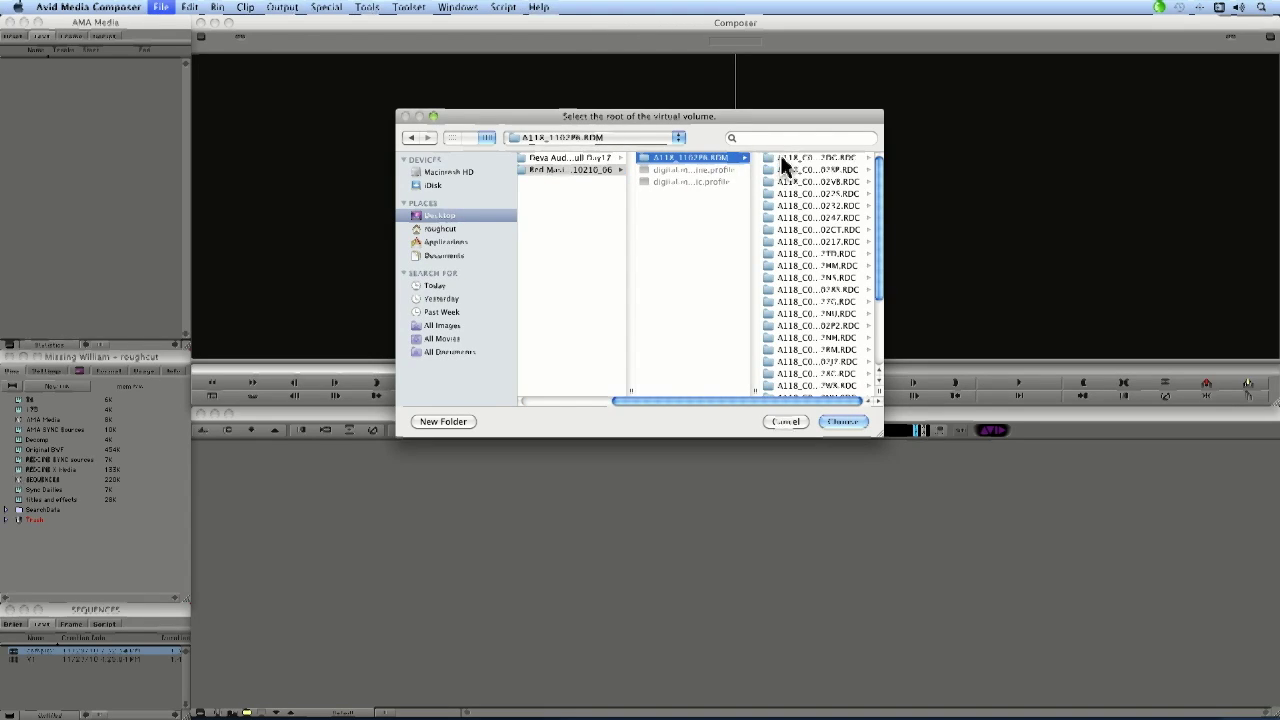
{"action": "left_click", "coordinate": [567, 166]}
{"action": "left_click", "coordinate": [860, 423]}
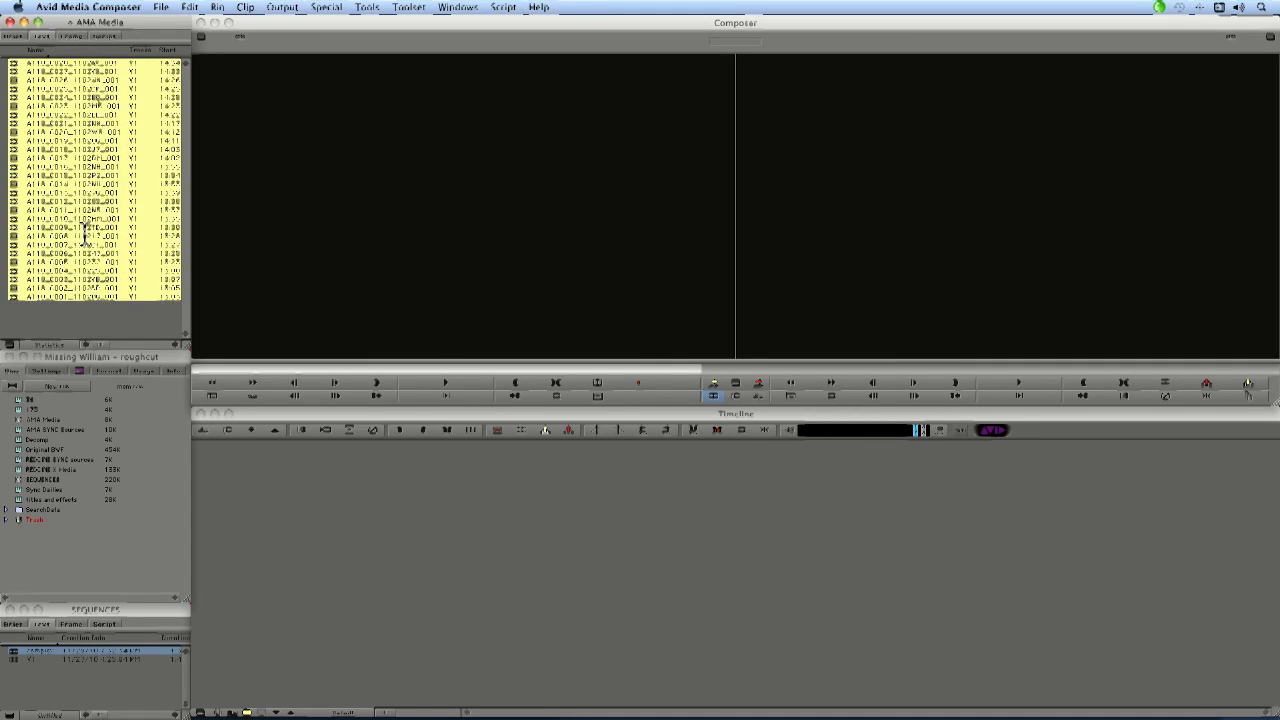
{"action": "left_click", "coordinate": [69, 37]}
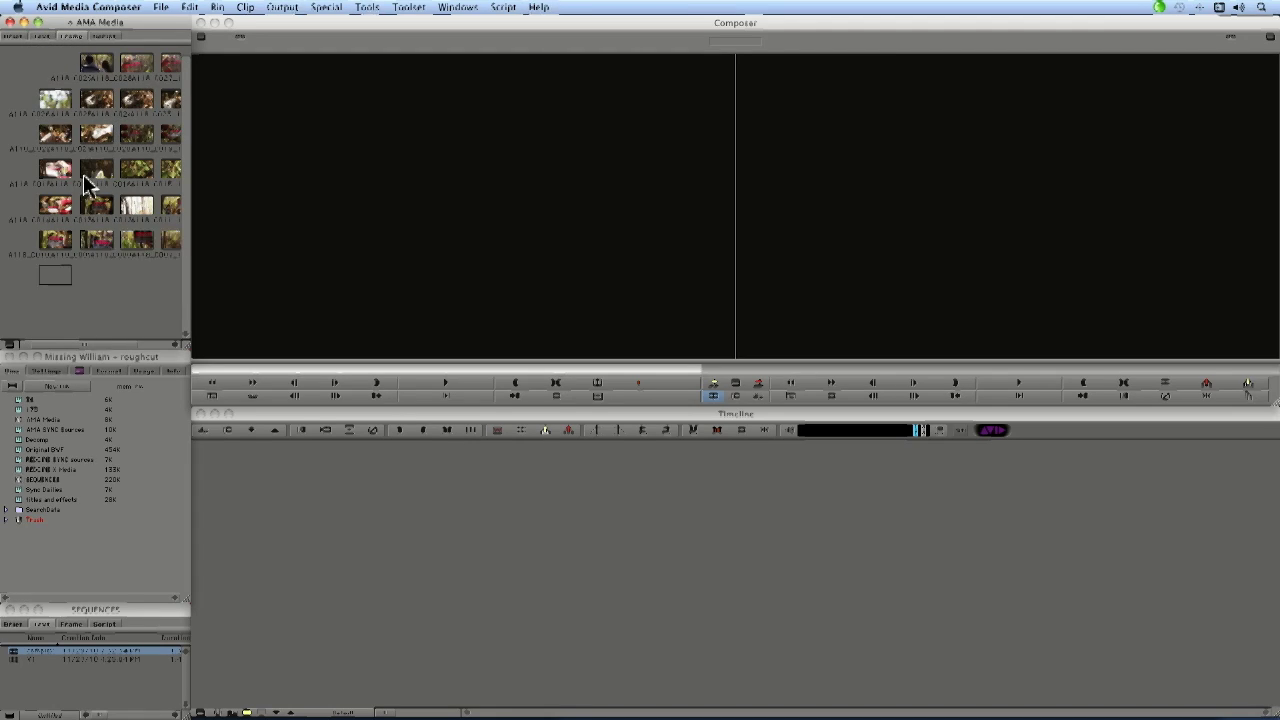
Load the scene 30B take 3 clip into the source monitor, scrub to the slate and play it.
{"action": "double_click", "coordinate": [97, 213]}
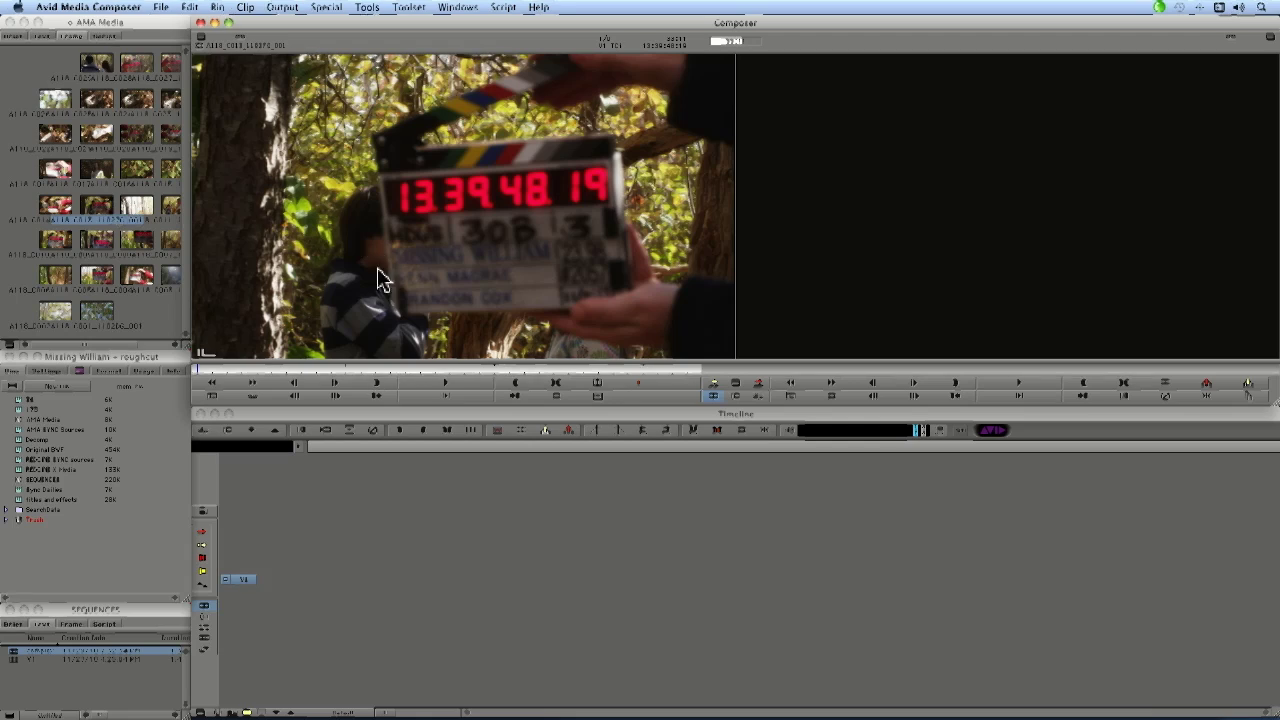
{"action": "left_click", "coordinate": [295, 370]}
{"action": "left_click_drag", "start_coordinate": [295, 375], "coordinate": [246, 380]}
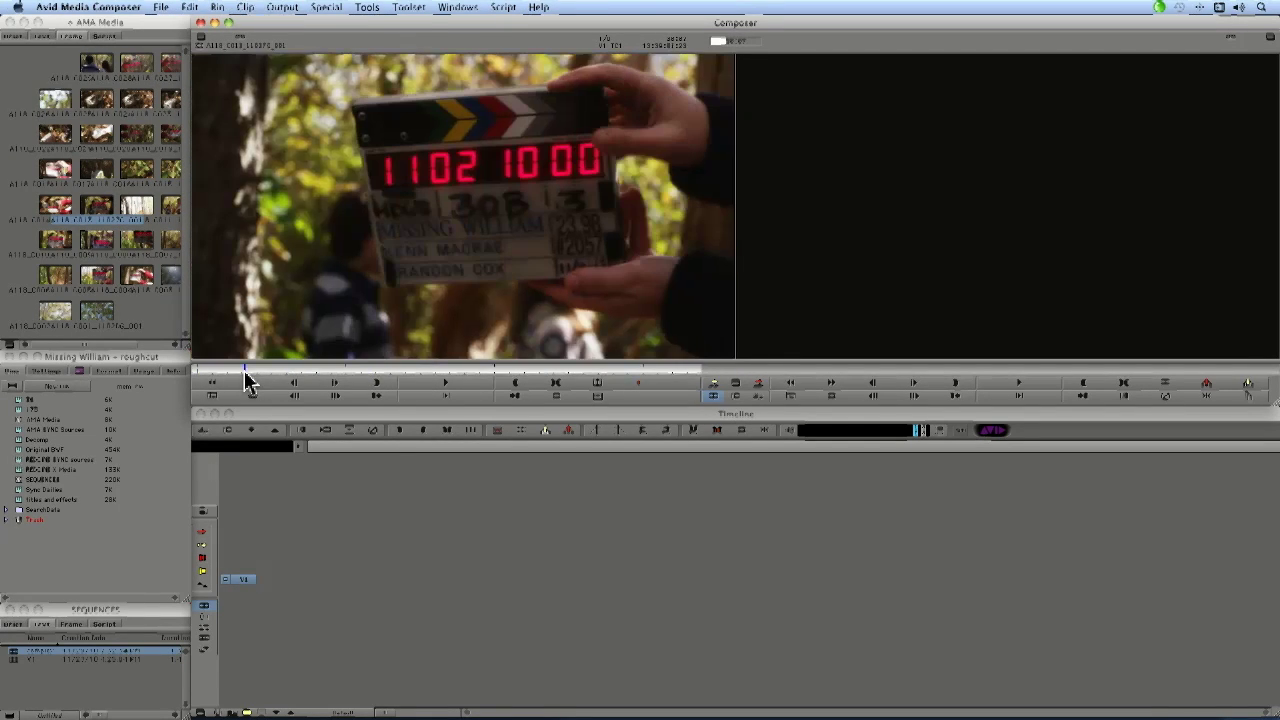
{"action": "left_click", "coordinate": [433, 379]}
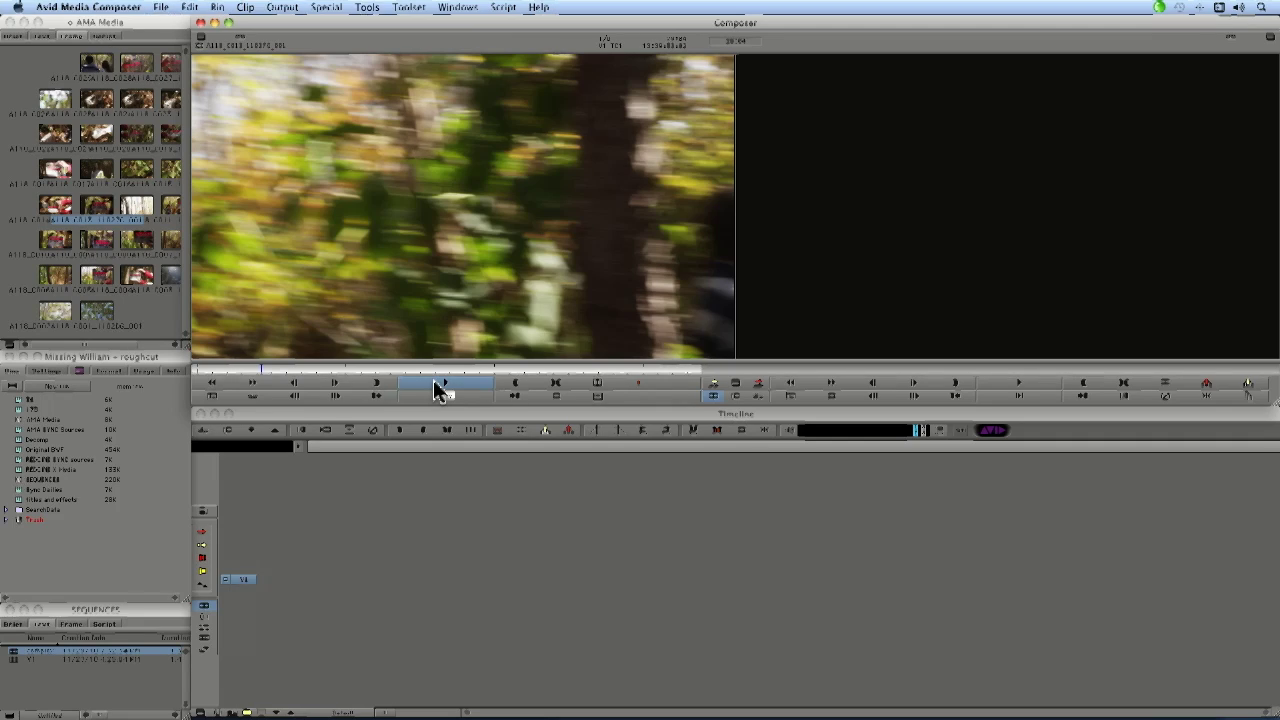
{"action": "left_click", "coordinate": [435, 383]}
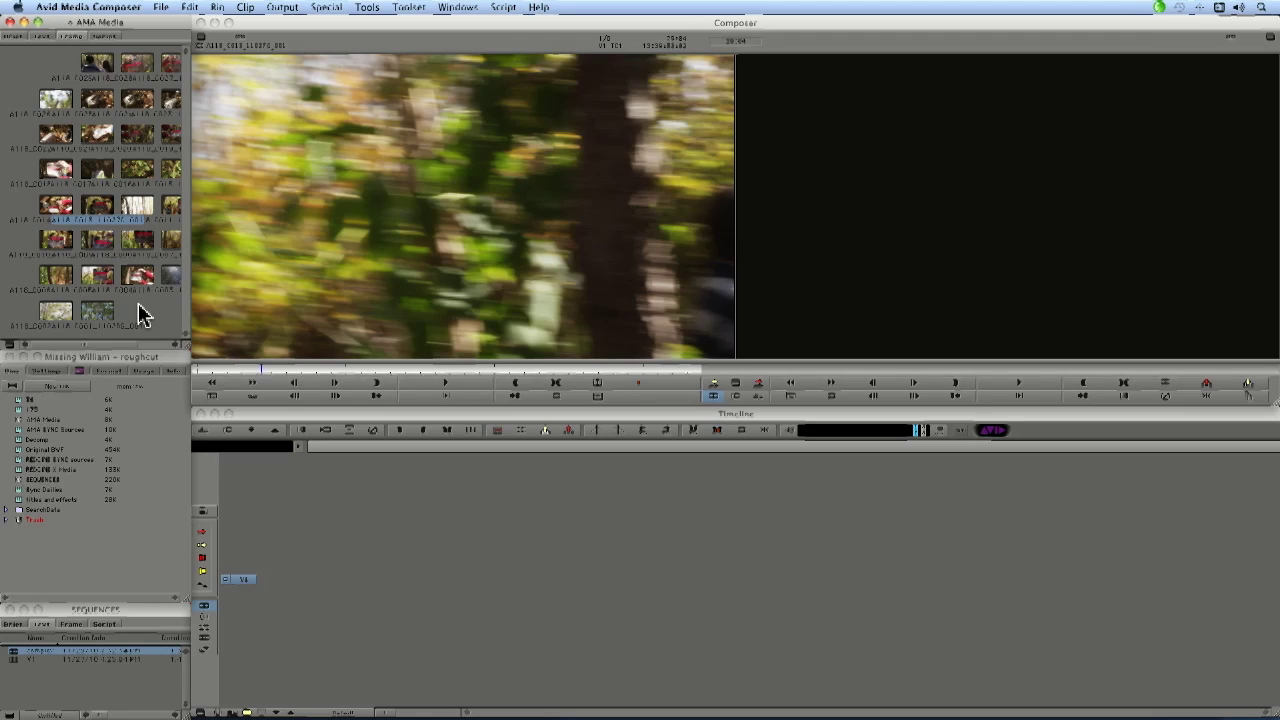
Switch to Xee to view the 4K resolution chart, then return to Media Composer.
{"action": "key", "text": "super+Tab"}
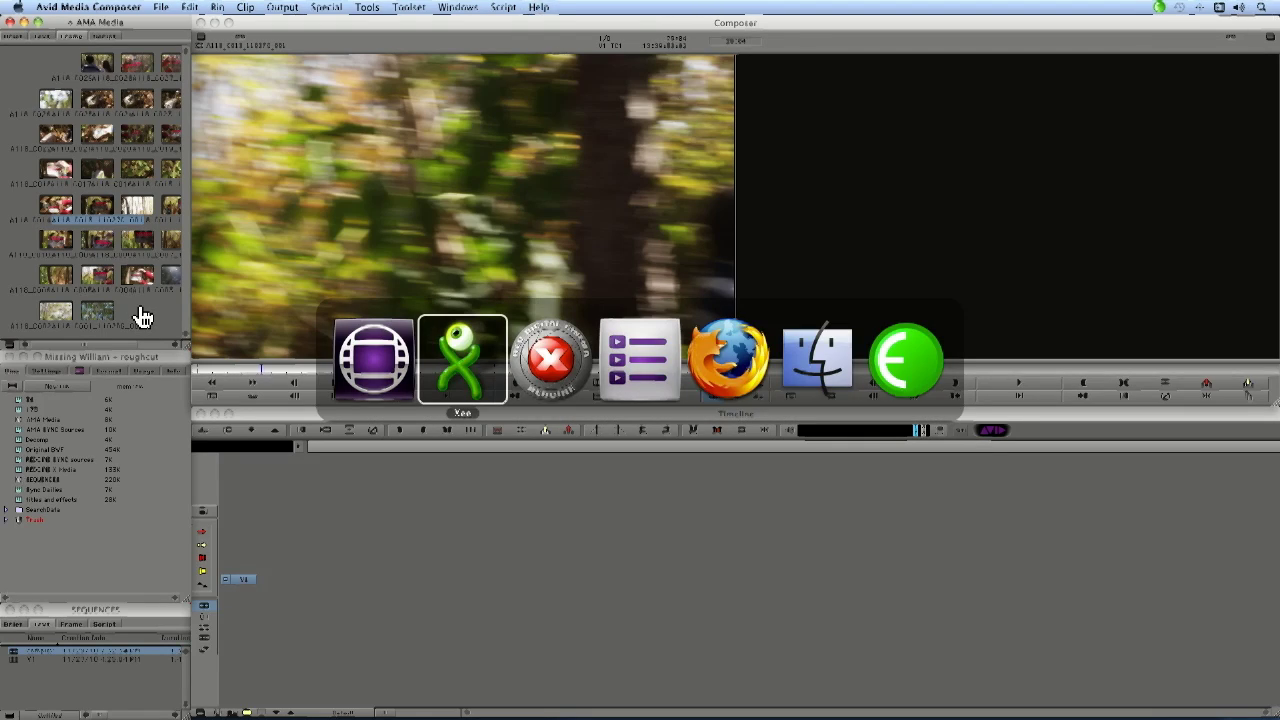
{"action": "key", "text": "super+Tab"}
{"action": "key", "text": "super+Tab"}
{"action": "key", "text": "super+Tab"}
{"action": "key", "text": "super+Tab"}
{"action": "key", "text": "super+Tab"}
{"action": "key", "text": "super+Tab"}
{"action": "key", "text": "super+Tab"}
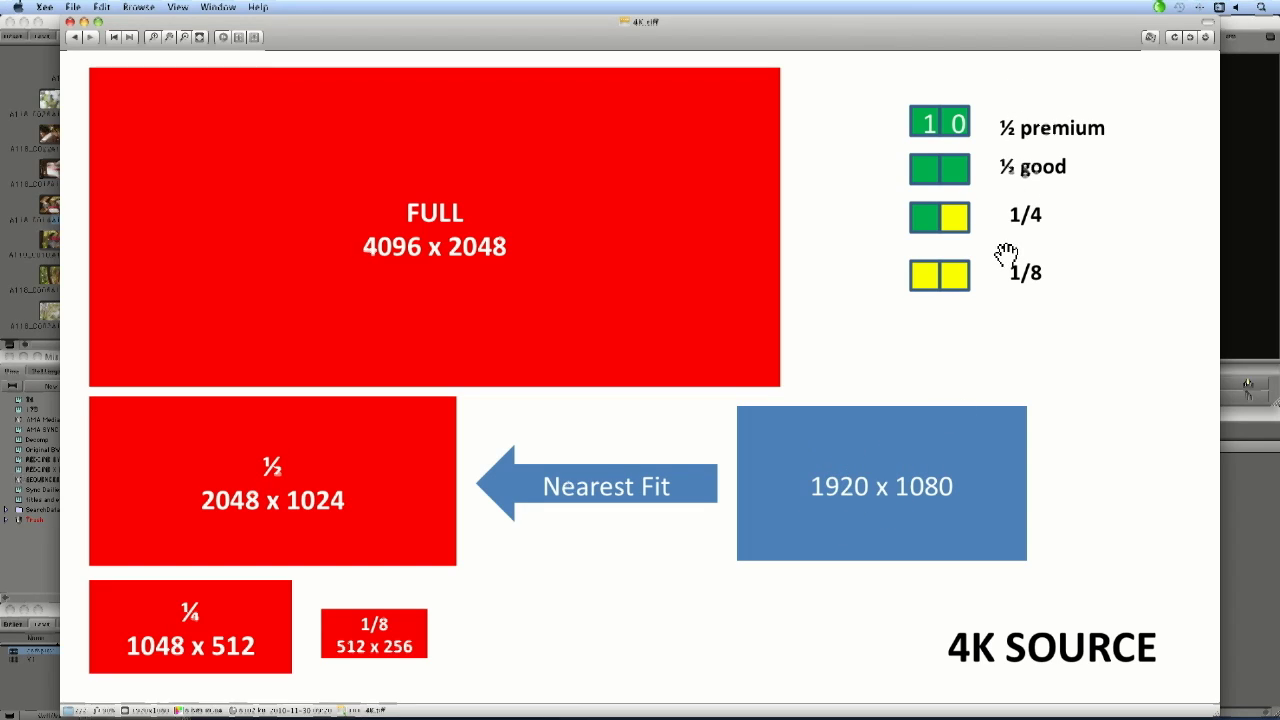
{"action": "key", "text": "super+Tab"}
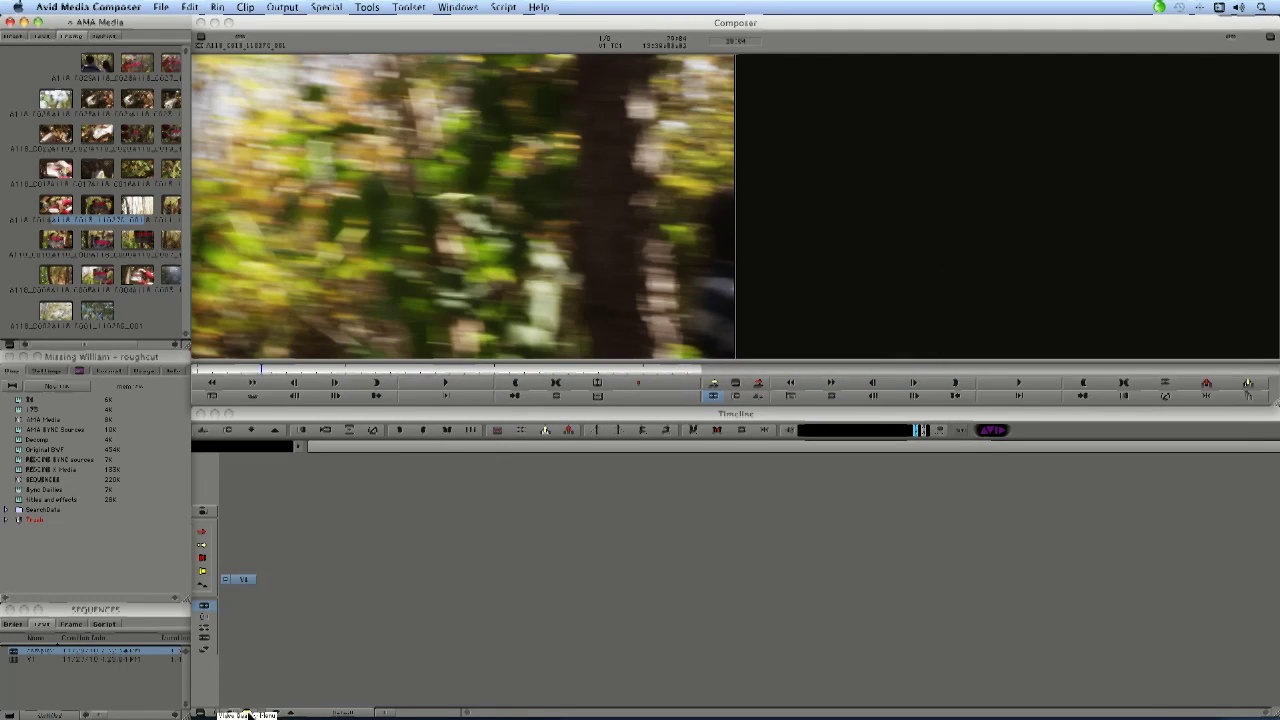
{"action": "left_click", "coordinate": [246, 712]}
{"action": "left_click", "coordinate": [246, 712]}
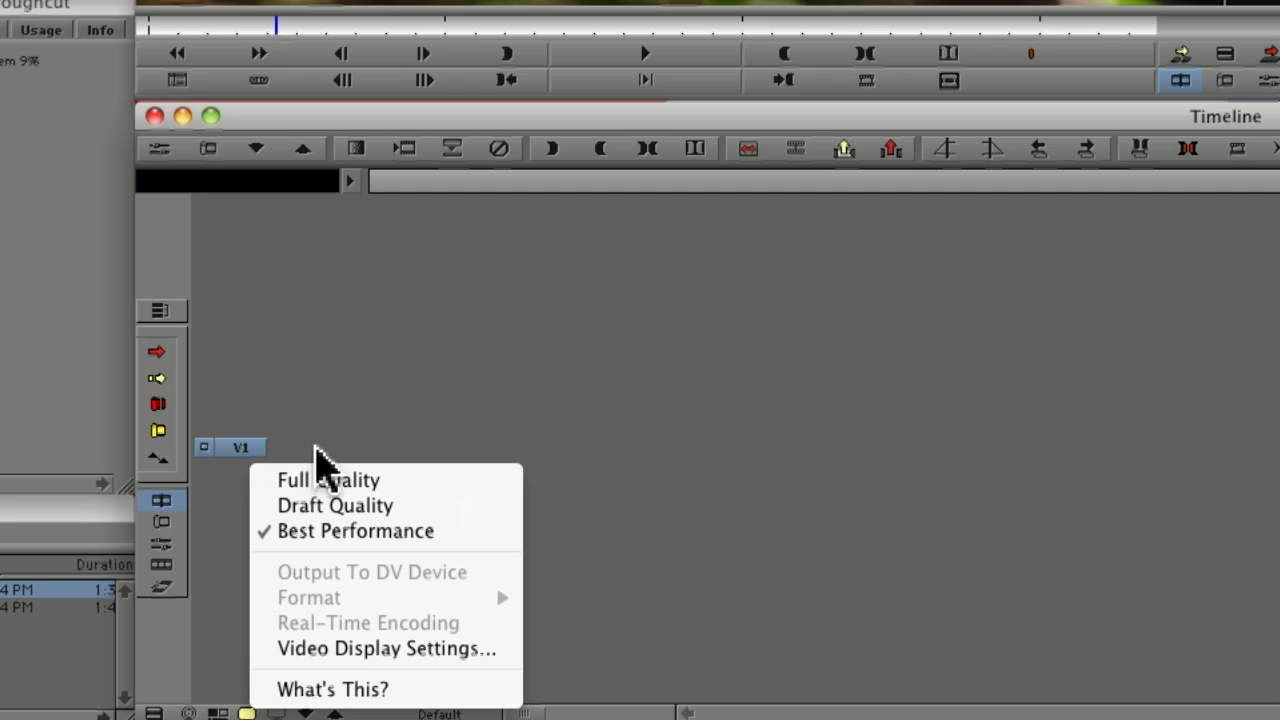
{"action": "left_click", "coordinate": [461, 383]}
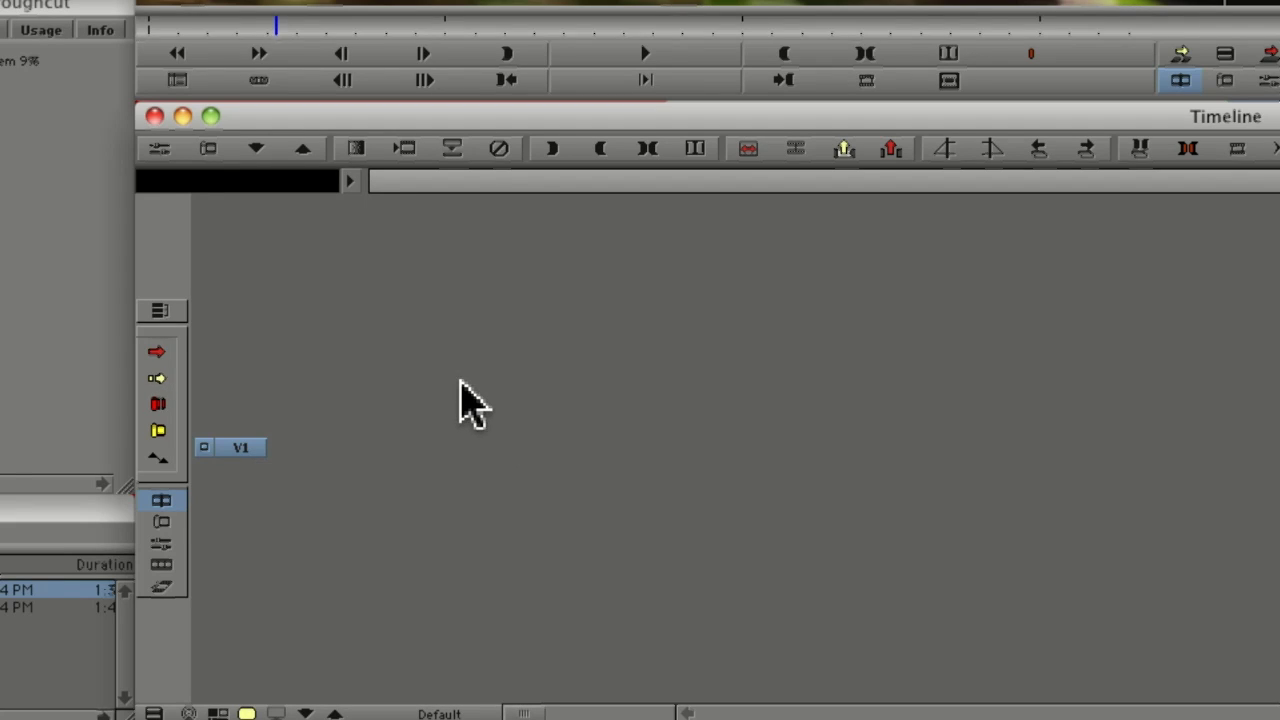
{"action": "key", "text": "super+Tab"}
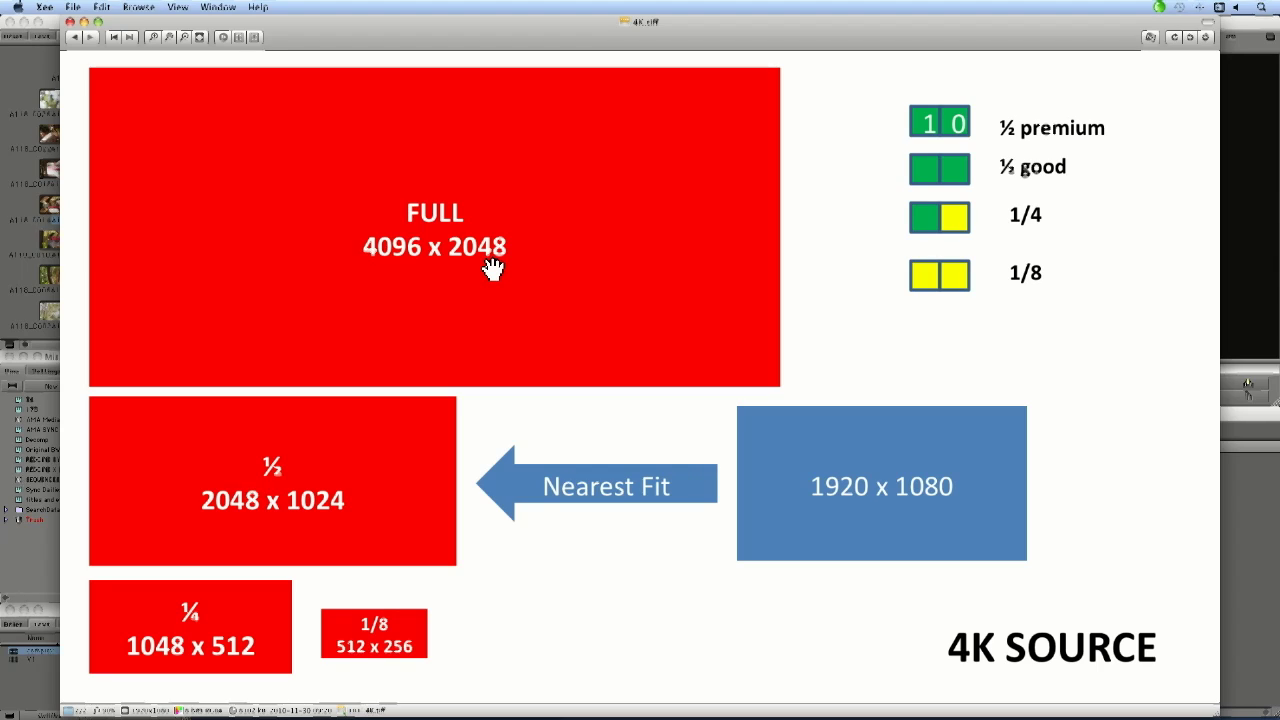
Show the 2K.tiff source resolution chart in Xee.
{"action": "key", "text": "Page_Up"}
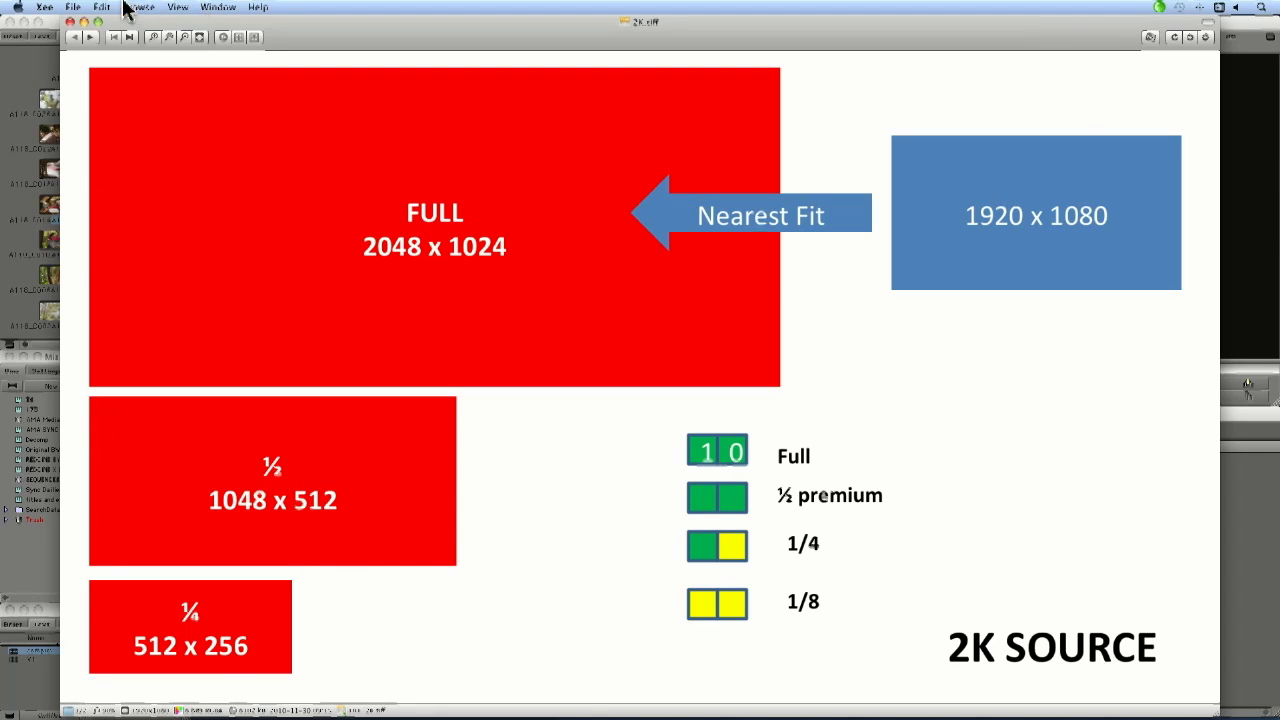
{"action": "left_click", "coordinate": [69, 21]}
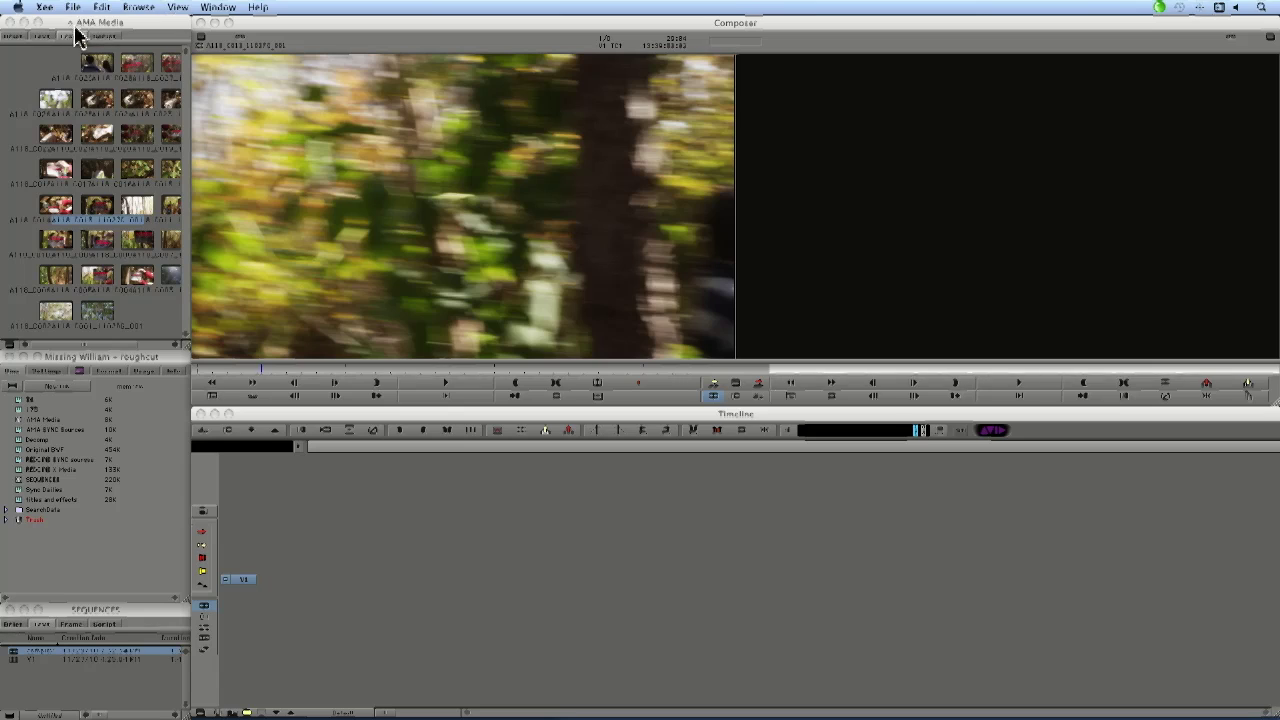
{"action": "left_click", "coordinate": [52, 78]}
{"action": "left_click", "coordinate": [137, 303]}
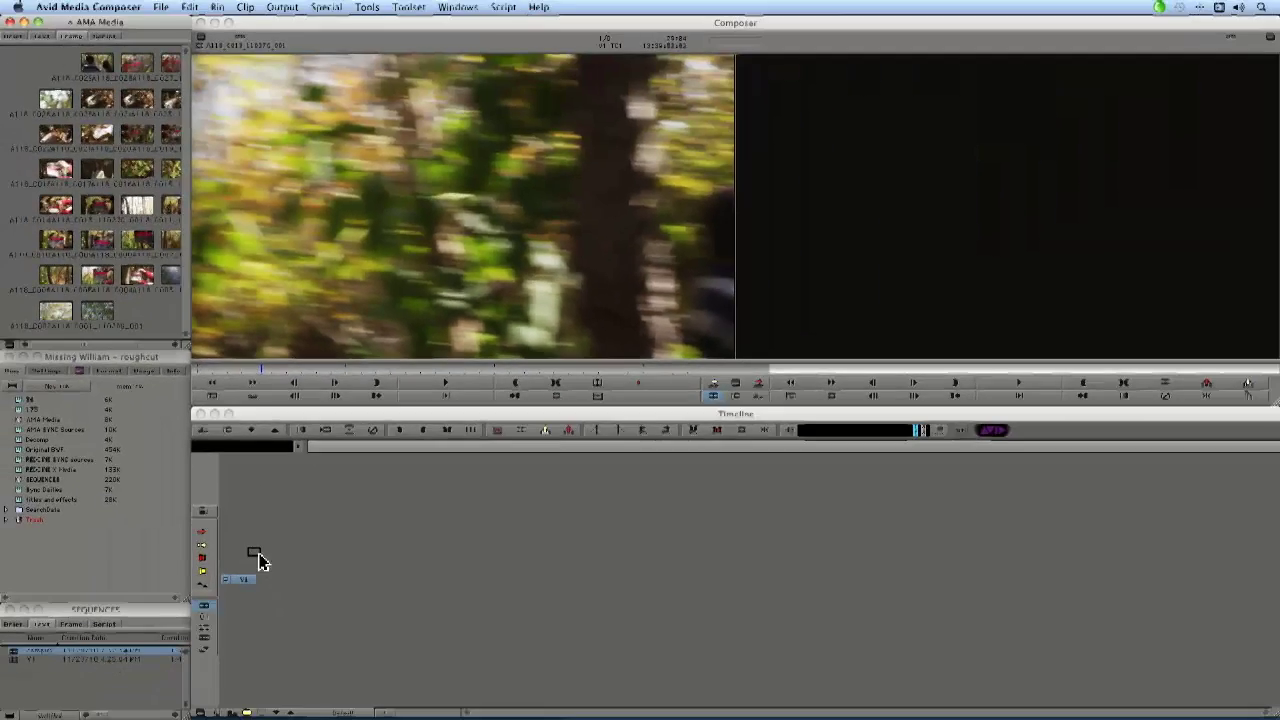
{"action": "left_click", "coordinate": [231, 713]}
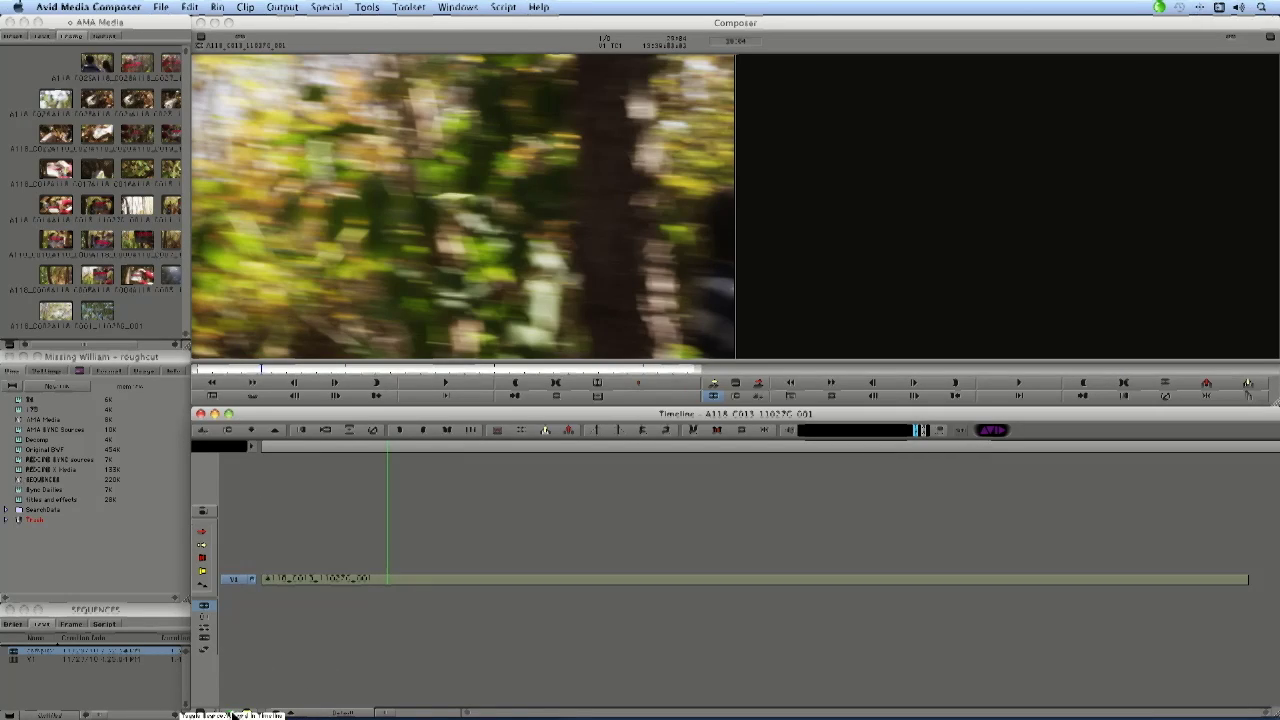
{"action": "left_click", "coordinate": [232, 713]}
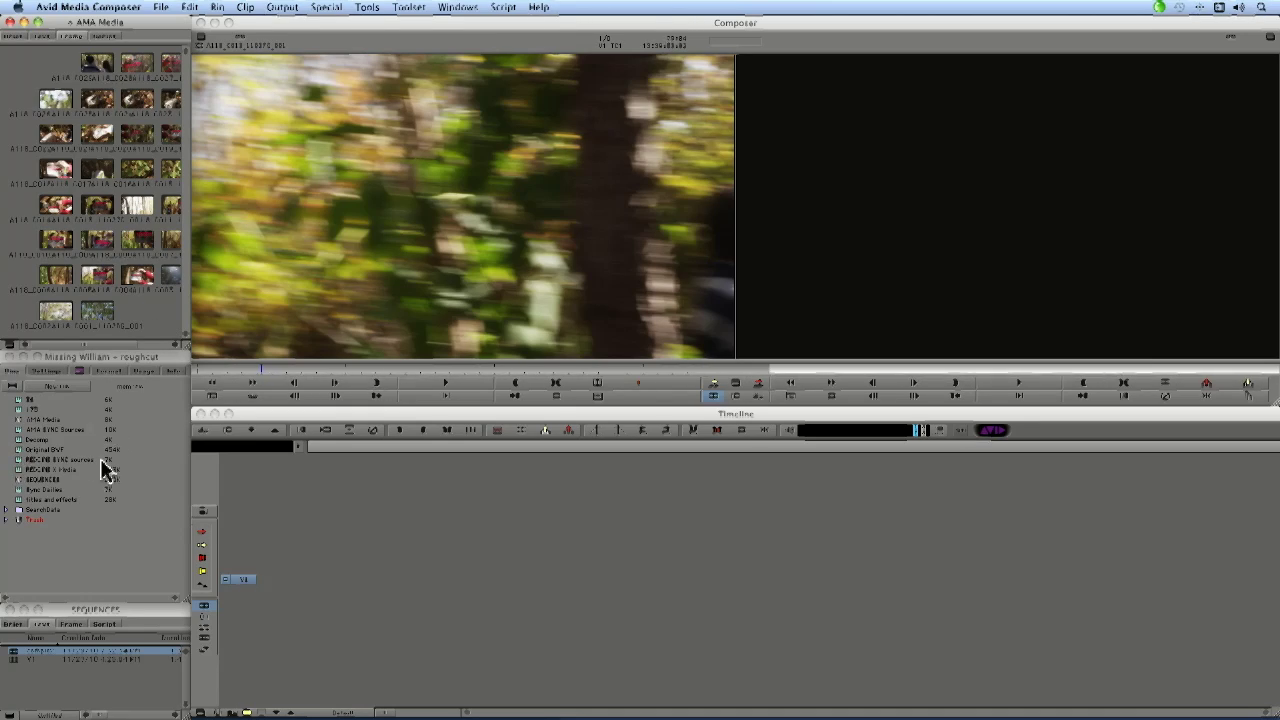
Open the Original BWF bin, resize its window, and select its Name column.
{"action": "double_click", "coordinate": [17, 451]}
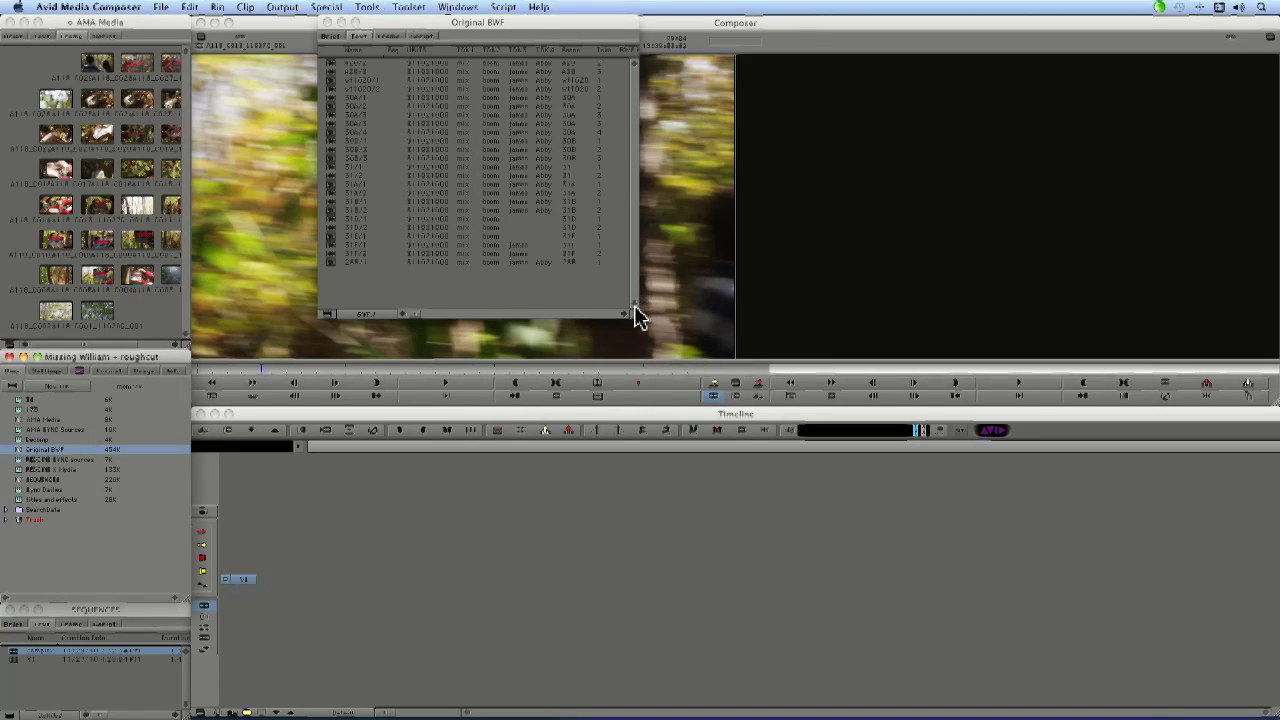
{"action": "left_click", "coordinate": [636, 313]}
{"action": "left_click_drag", "start_coordinate": [637, 314], "coordinate": [760, 286]}
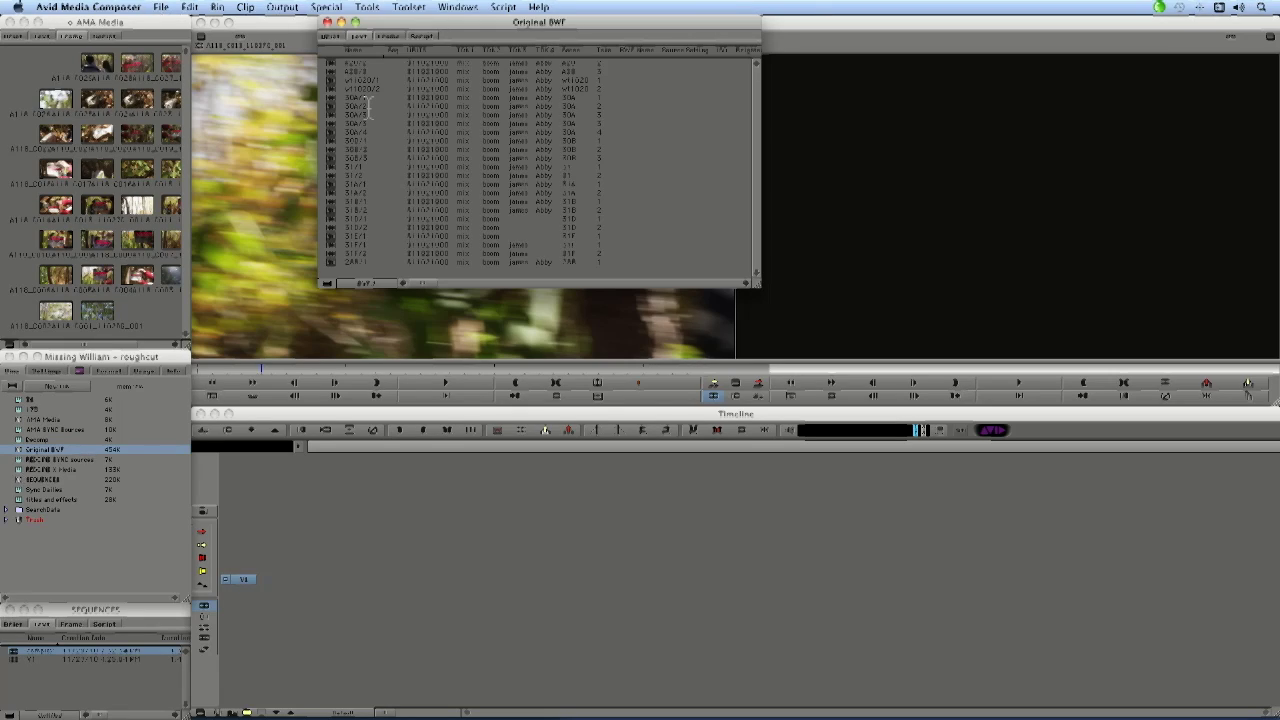
{"action": "left_click", "coordinate": [353, 52]}
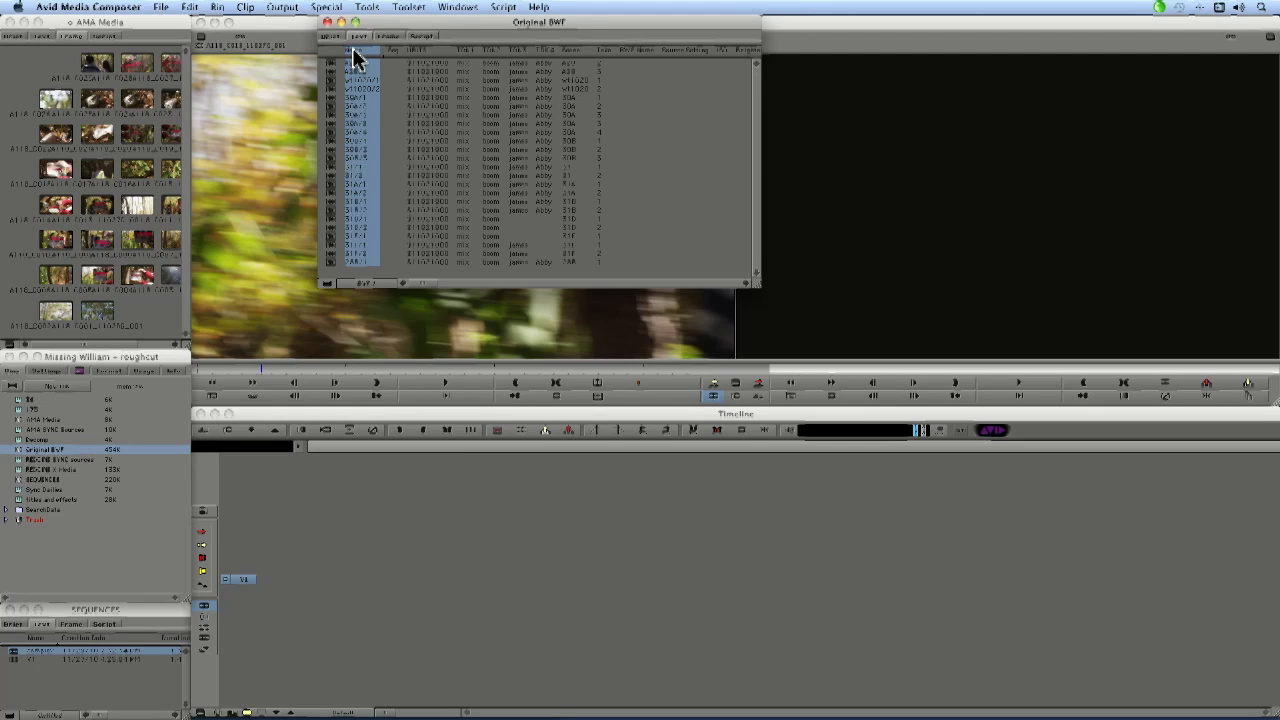
Duplicate the Name column into the BWF Name column for all audio clips.
{"action": "key", "text": "super+d"}
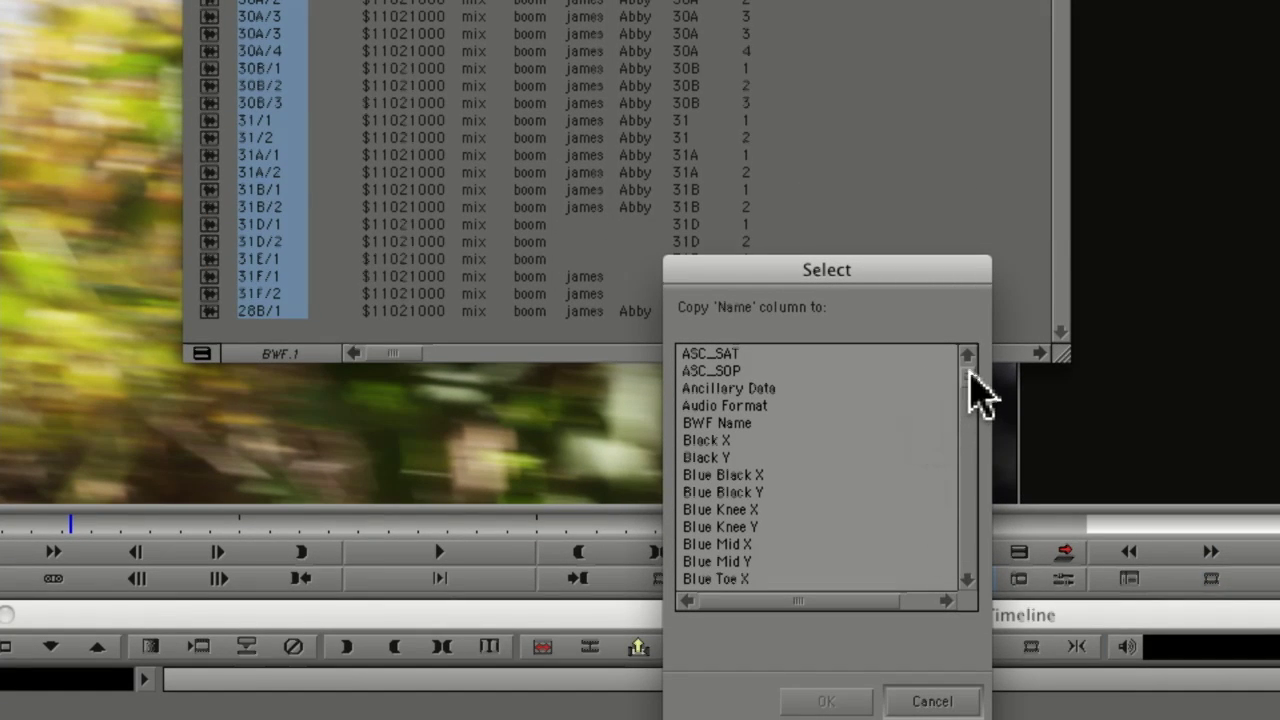
{"action": "mouse_move", "coordinate": [968, 380]}
{"action": "left_mouse_down"}
{"action": "mouse_move", "coordinate": [951, 457]}
{"action": "mouse_move", "coordinate": [956, 358]}
{"action": "left_mouse_up"}
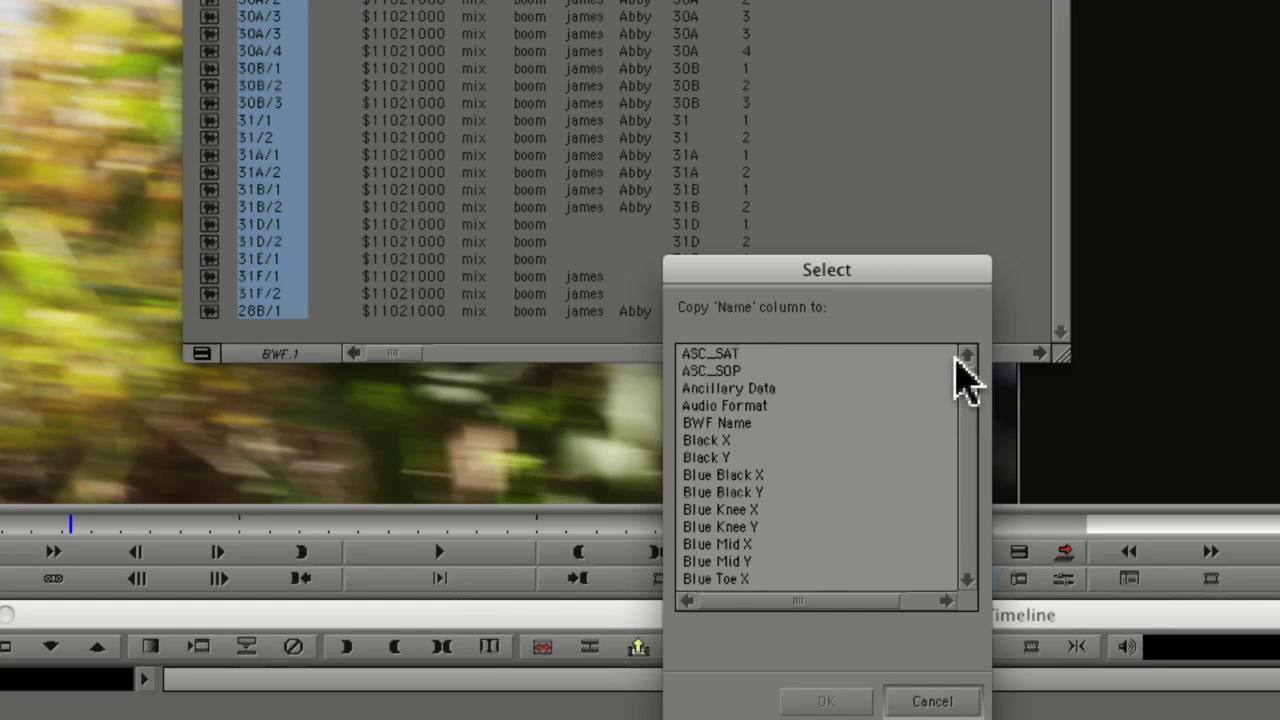
{"action": "left_click", "coordinate": [729, 425]}
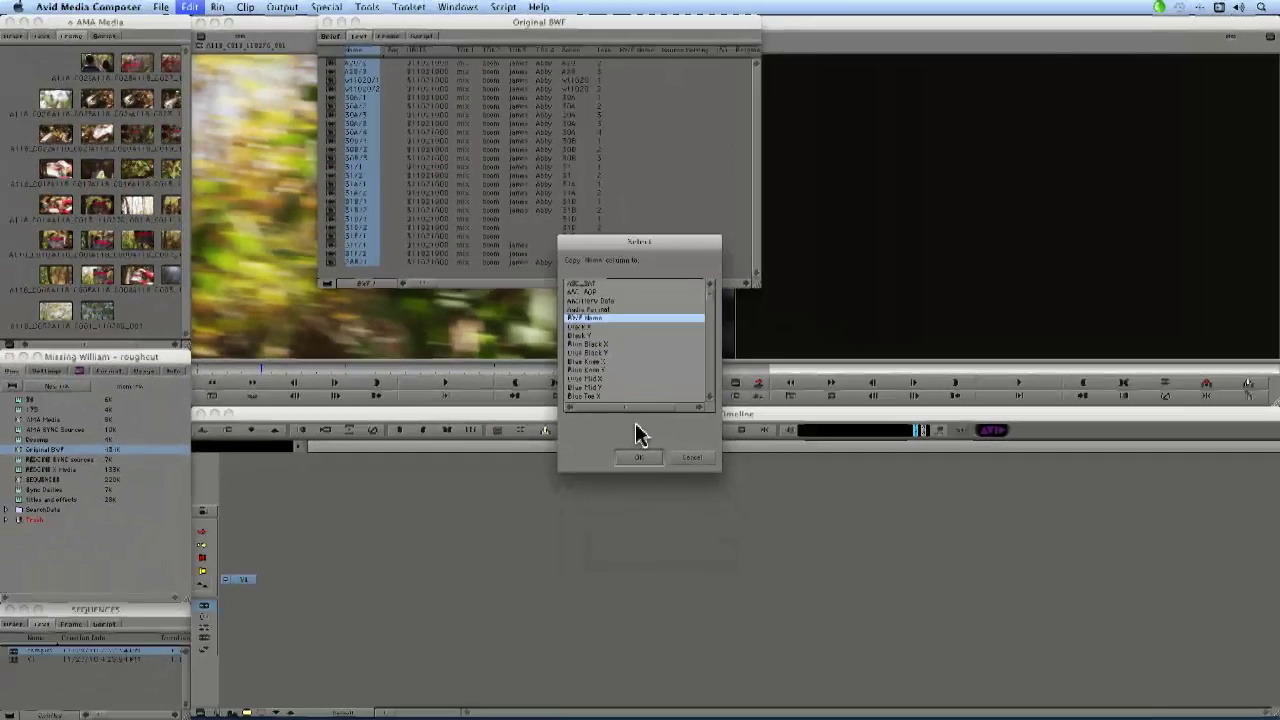
{"action": "left_click", "coordinate": [643, 459]}
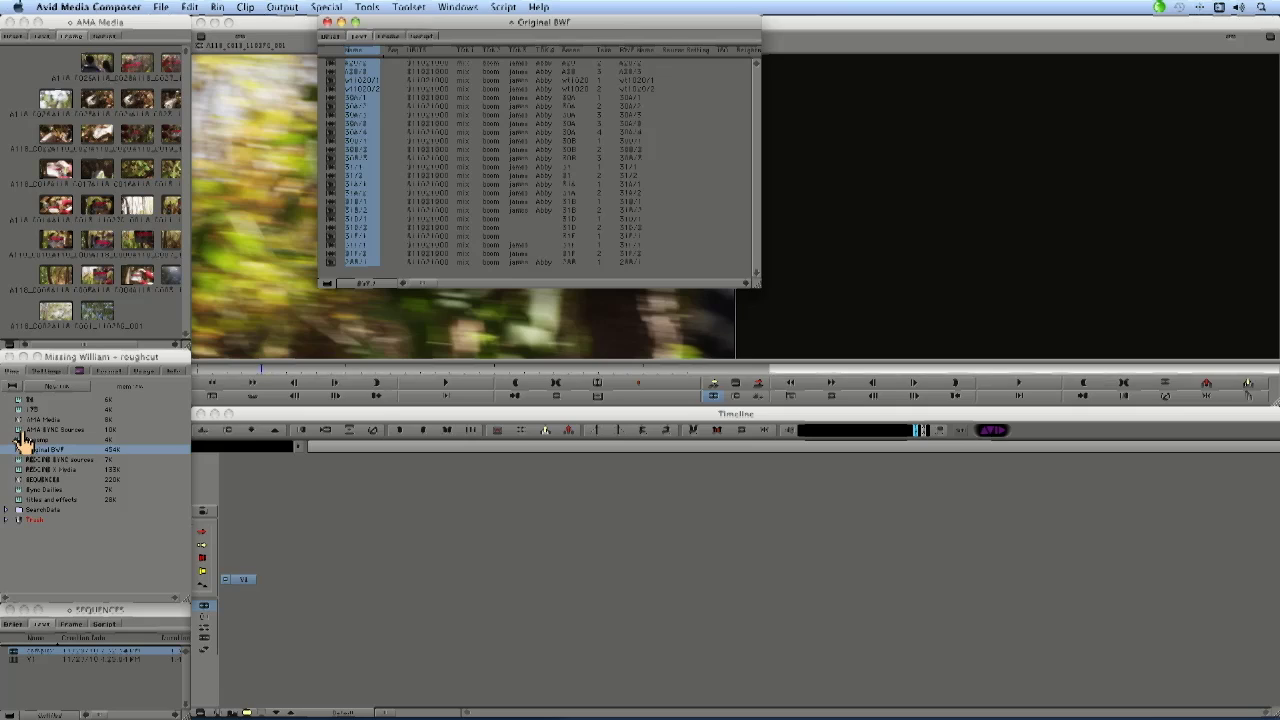
Set AMA Media to text view and open the AMA SYNC Sources bin alongside it.
{"action": "left_click", "coordinate": [41, 35]}
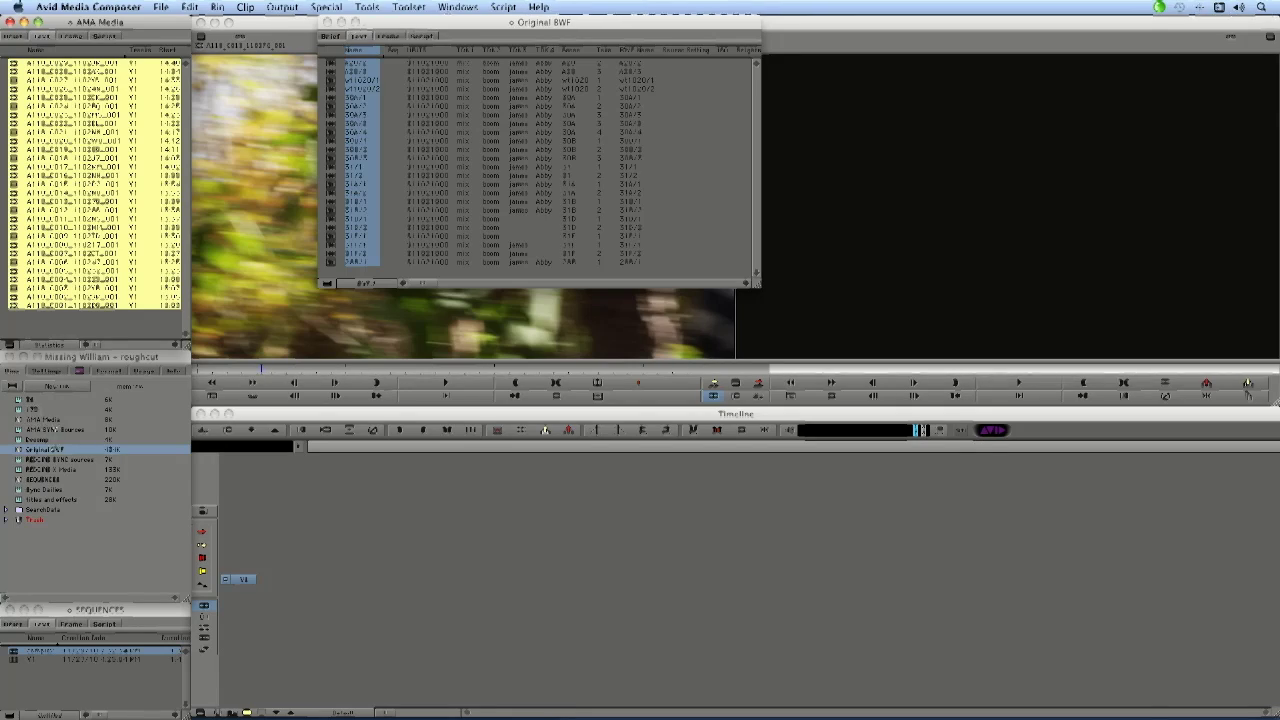
{"action": "double_click", "coordinate": [19, 430]}
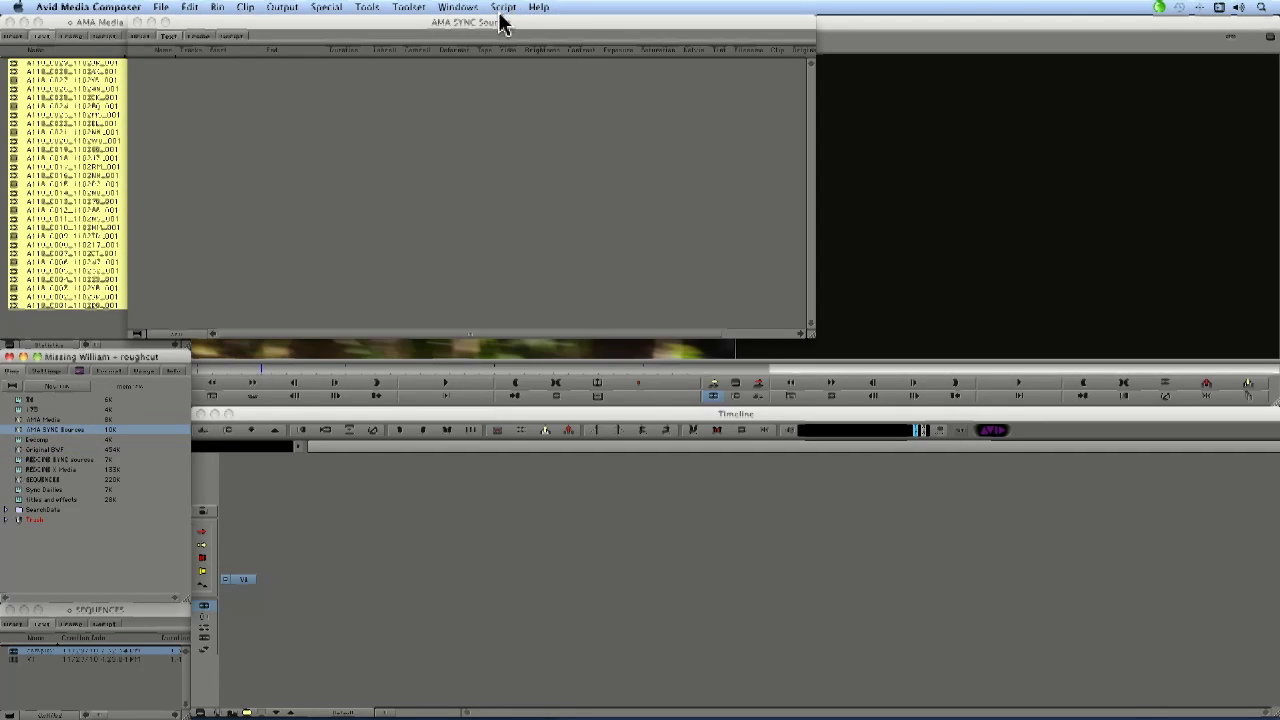
{"action": "left_click_drag", "start_coordinate": [503, 24], "coordinate": [634, 374]}
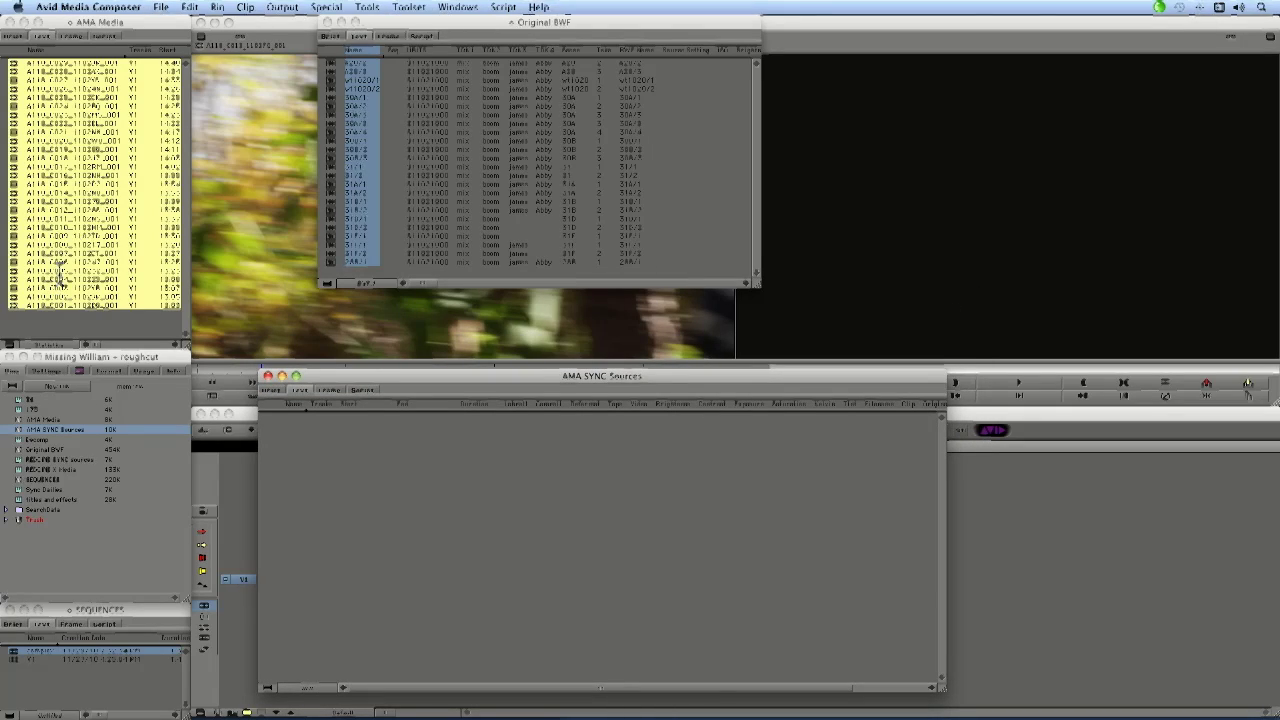
Move all A118 Red clips into the Original BWF bin, enlarge it and select every clip.
{"action": "mouse_move", "coordinate": [77, 329]}
{"action": "left_mouse_down"}
{"action": "mouse_move", "coordinate": [14, 129]}
{"action": "mouse_move", "coordinate": [7, 57]}
{"action": "left_mouse_up"}
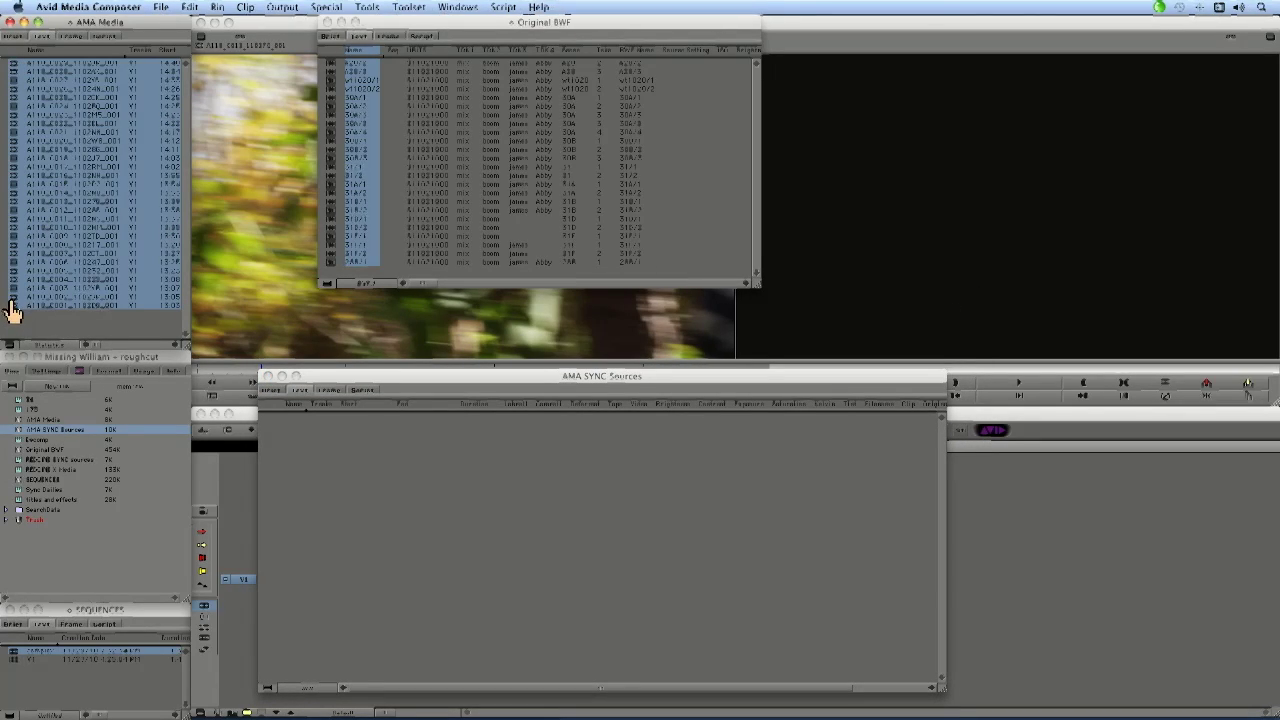
{"action": "left_click_drag", "start_coordinate": [12, 310], "coordinate": [620, 250]}
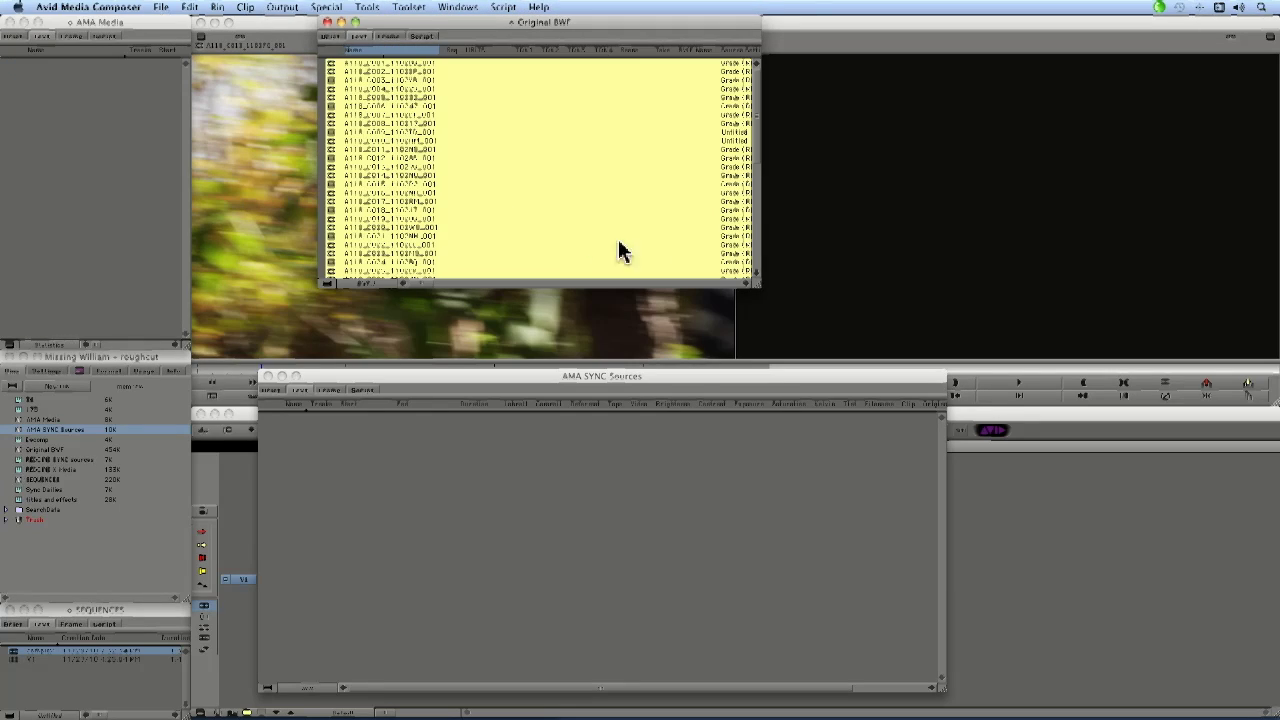
{"action": "left_click_drag", "start_coordinate": [757, 283], "coordinate": [998, 702]}
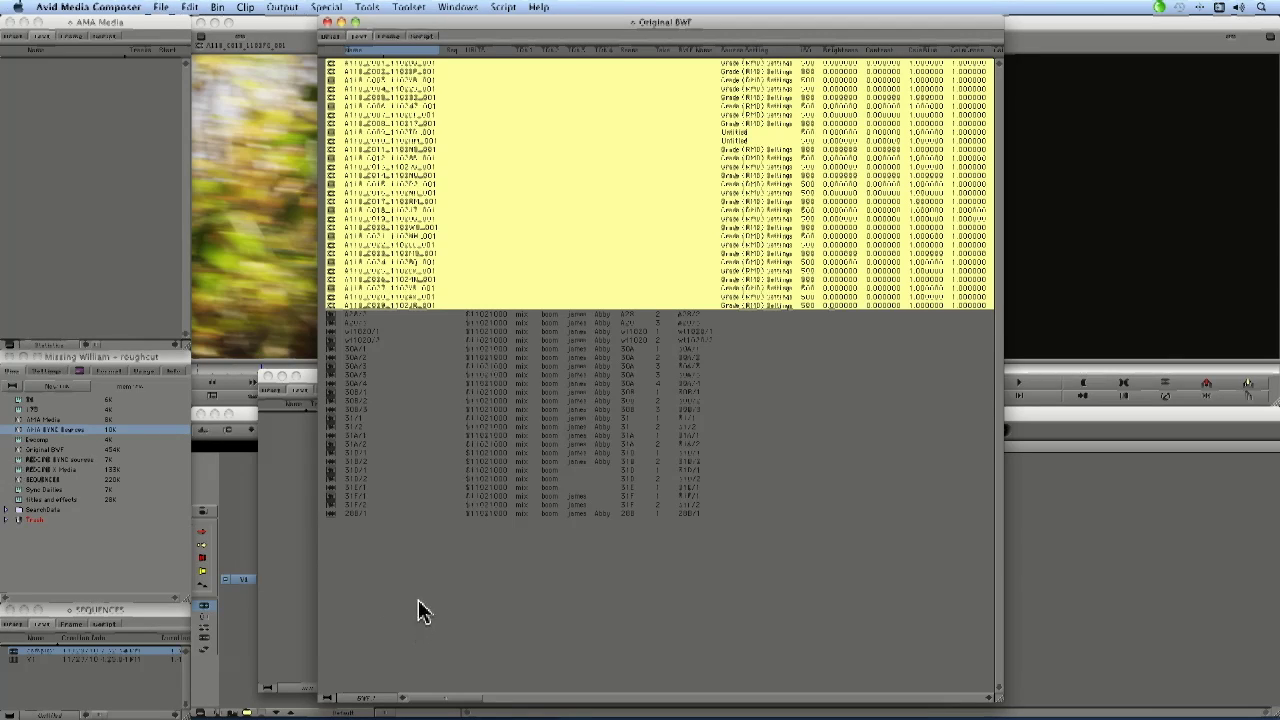
{"action": "left_click_drag", "start_coordinate": [459, 576], "coordinate": [300, 52]}
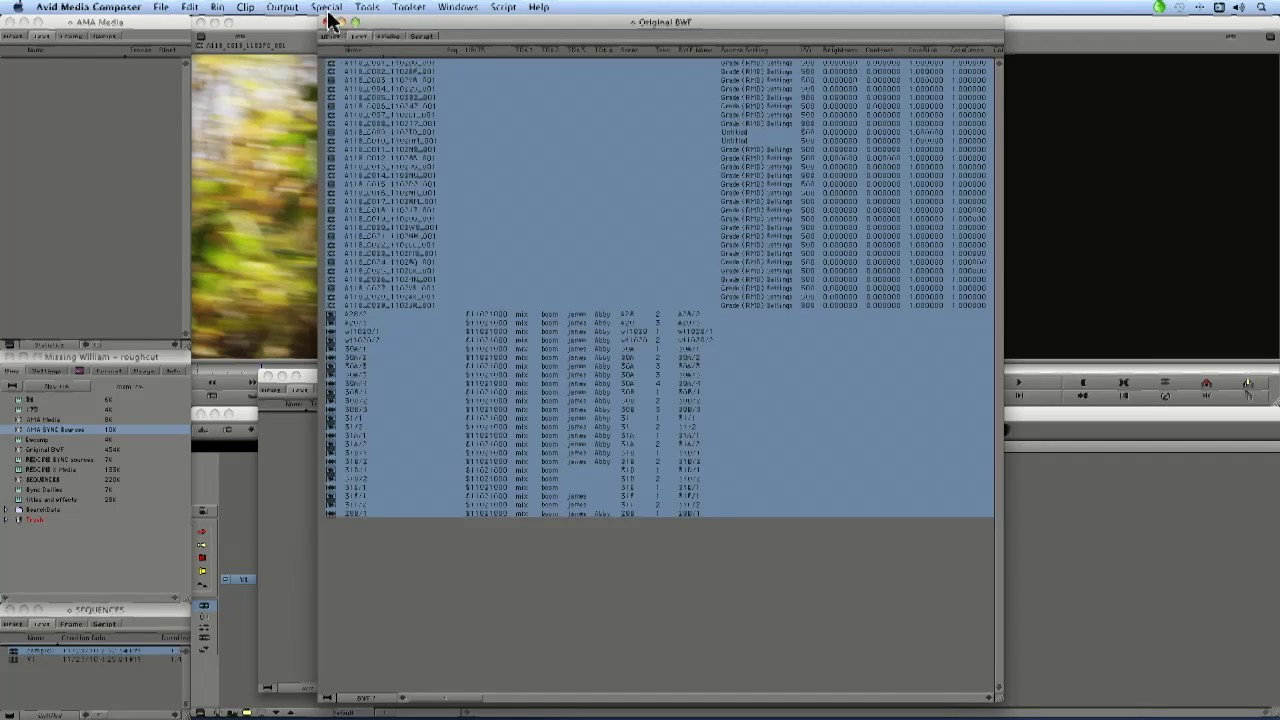
{"action": "left_click", "coordinate": [217, 10]}
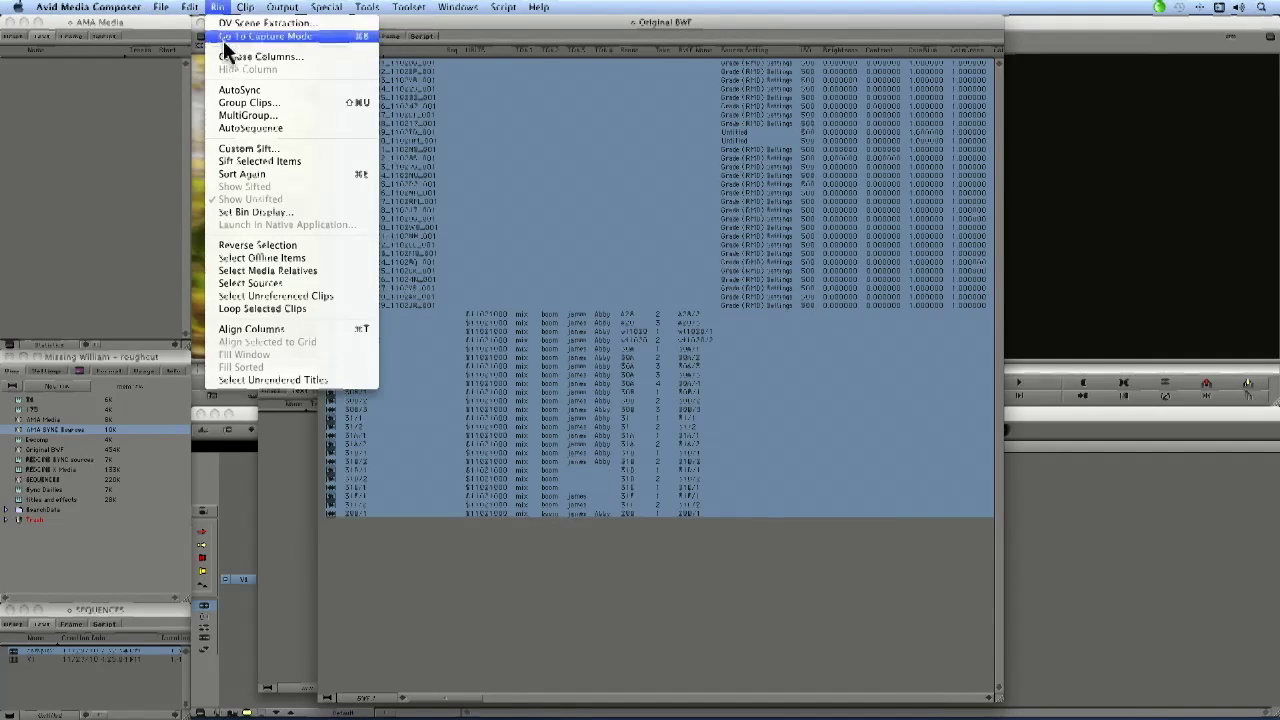
Set AutoSync to Source Timecode, taking only track A1 from the audio-only clips.
{"action": "left_click", "coordinate": [238, 88]}
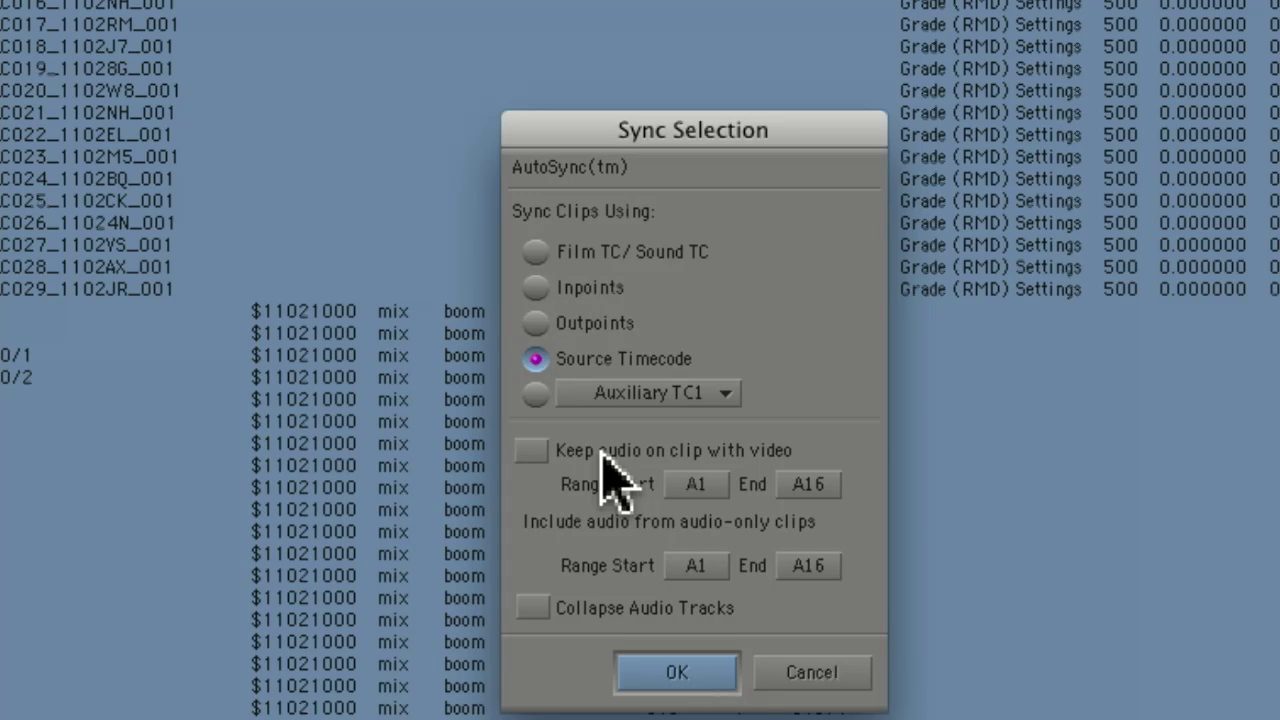
{"action": "left_click", "coordinate": [533, 450]}
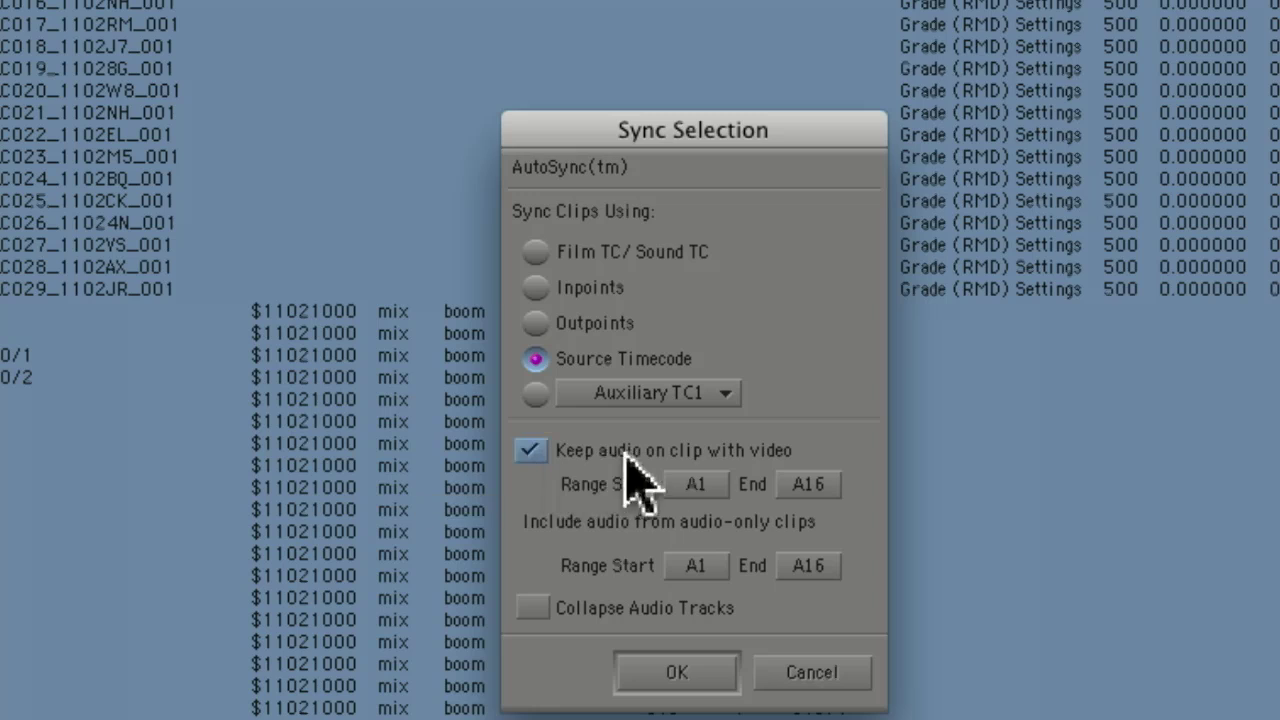
{"action": "left_click", "coordinate": [815, 488]}
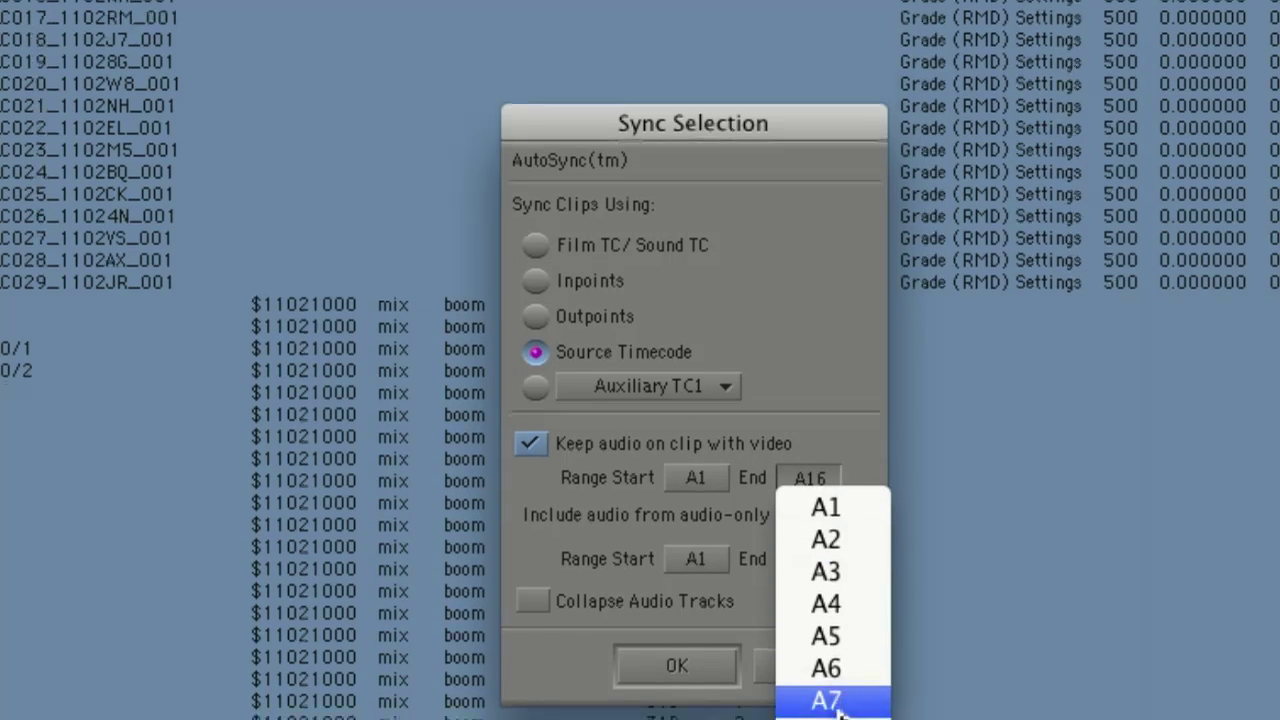
{"action": "left_click", "coordinate": [862, 505]}
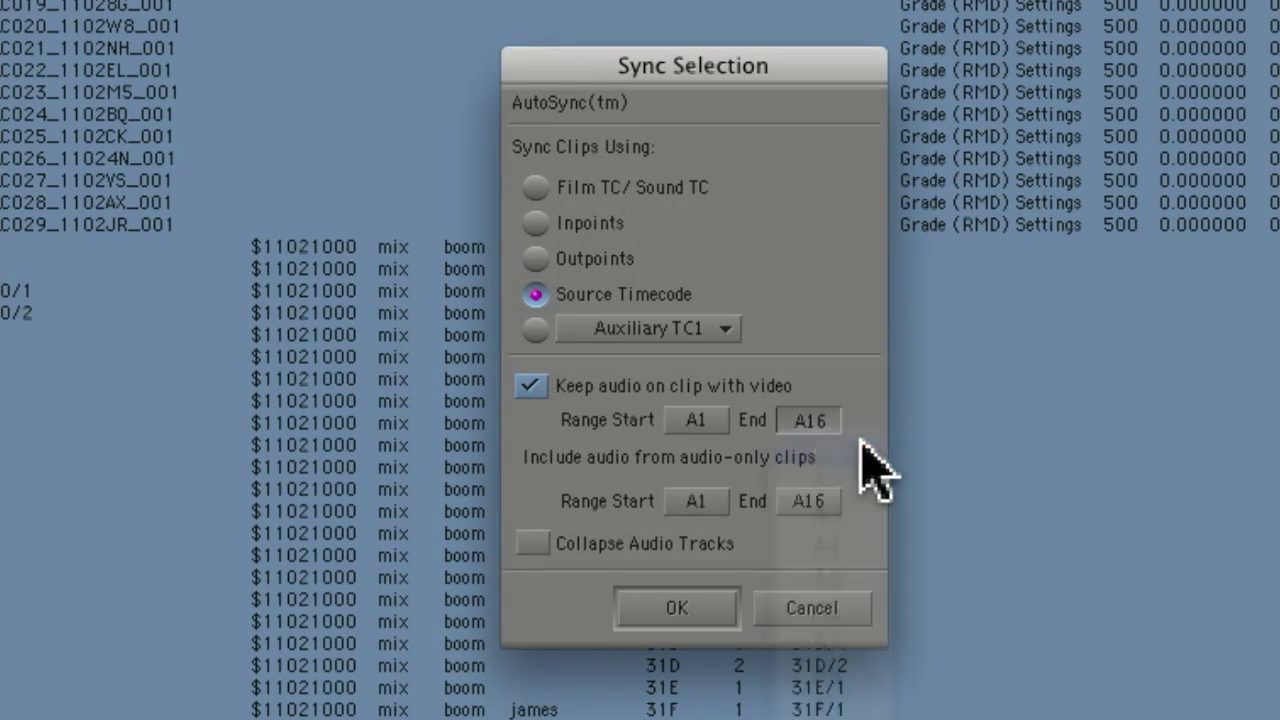
{"action": "left_click", "coordinate": [533, 387]}
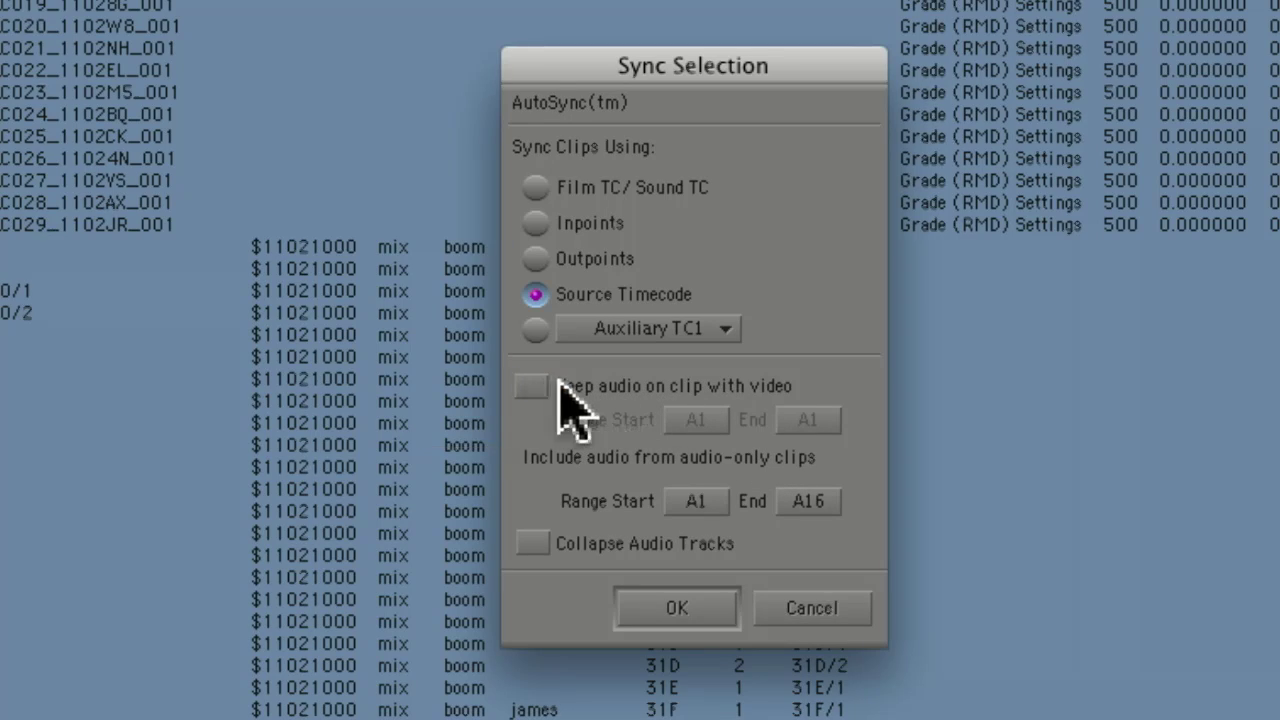
{"action": "left_click", "coordinate": [810, 501]}
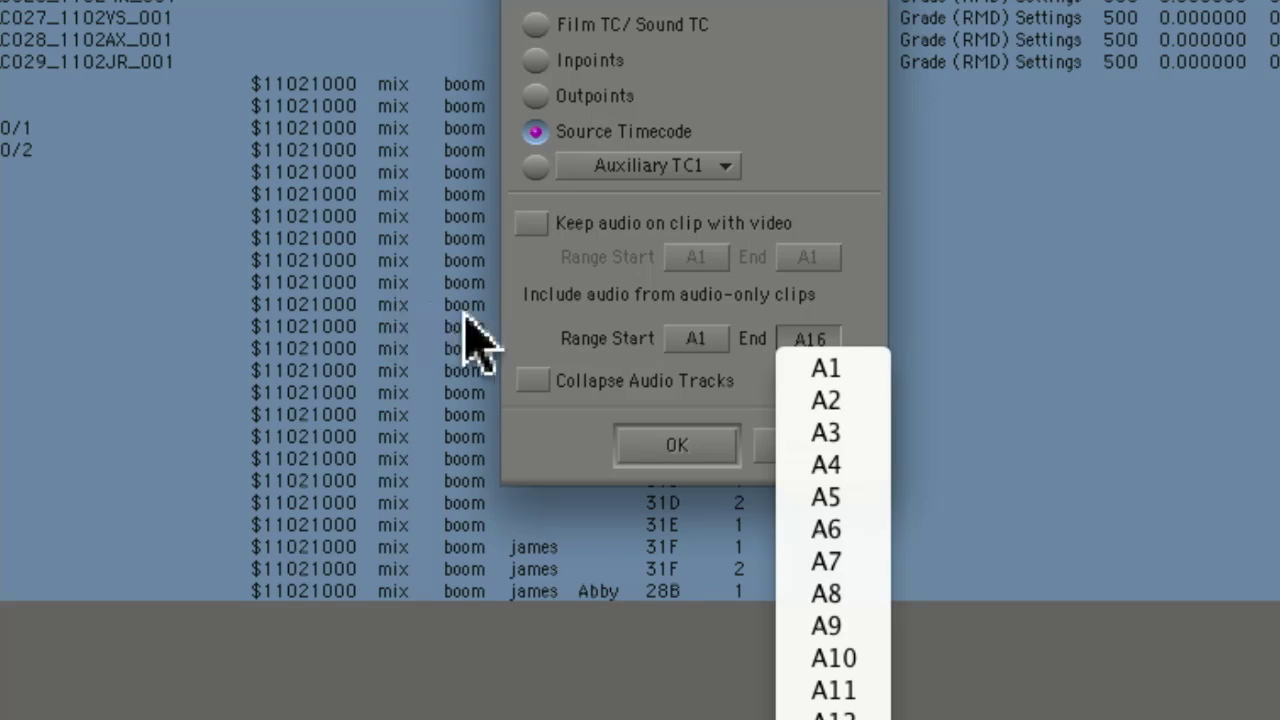
{"action": "left_click", "coordinate": [843, 371]}
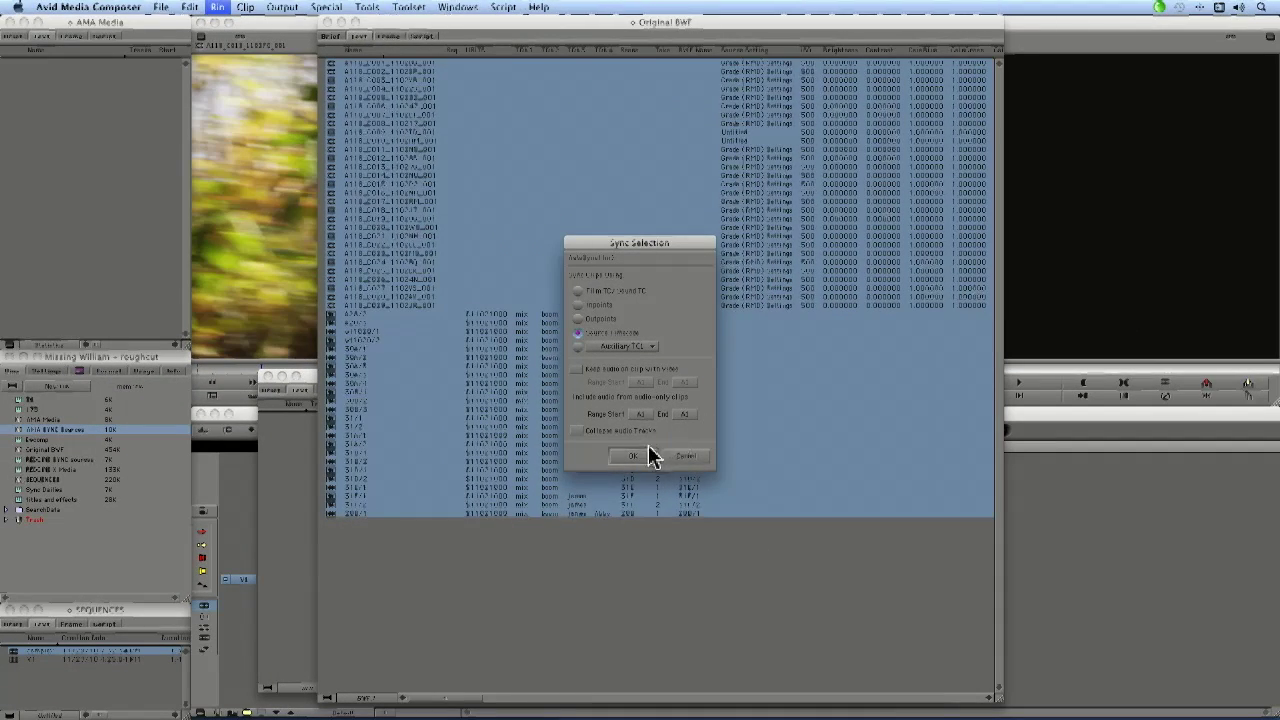
Create the synced clips, switch to BWF view, and move the .sync.01 clips into AMA SYNC Sources.
{"action": "left_click", "coordinate": [672, 452]}
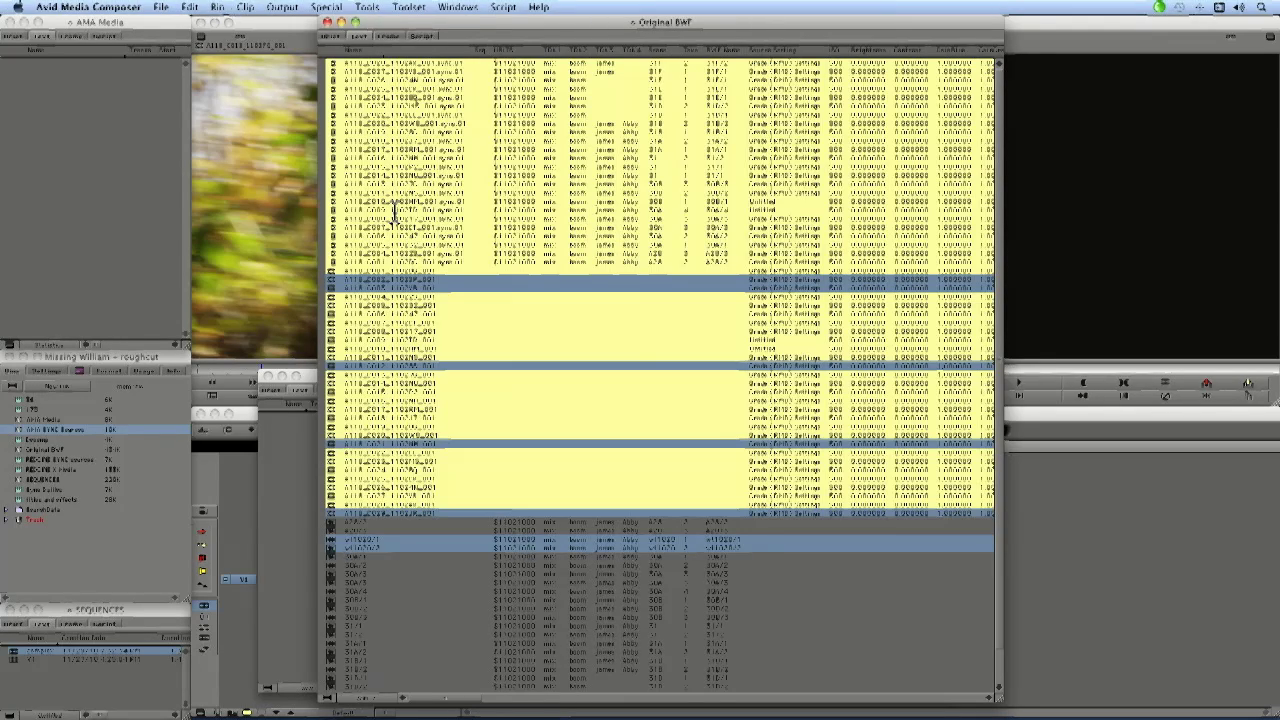
{"action": "left_click", "coordinate": [372, 698]}
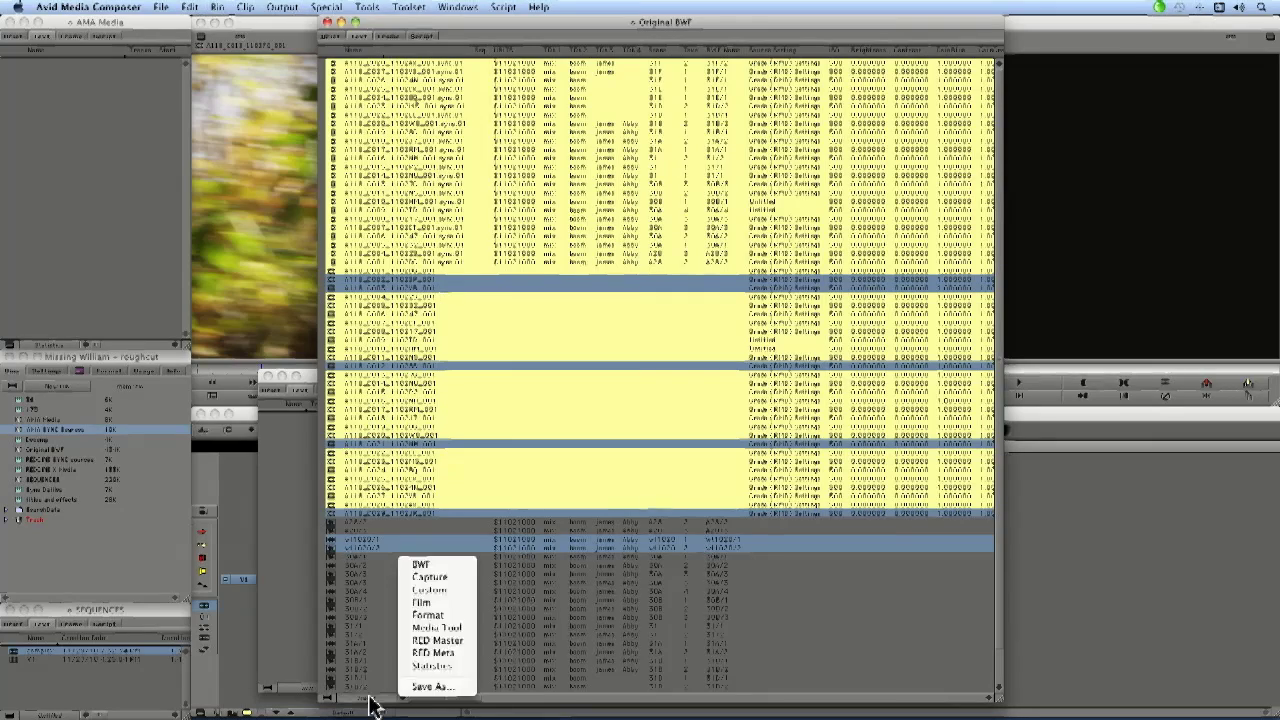
{"action": "left_click", "coordinate": [455, 569]}
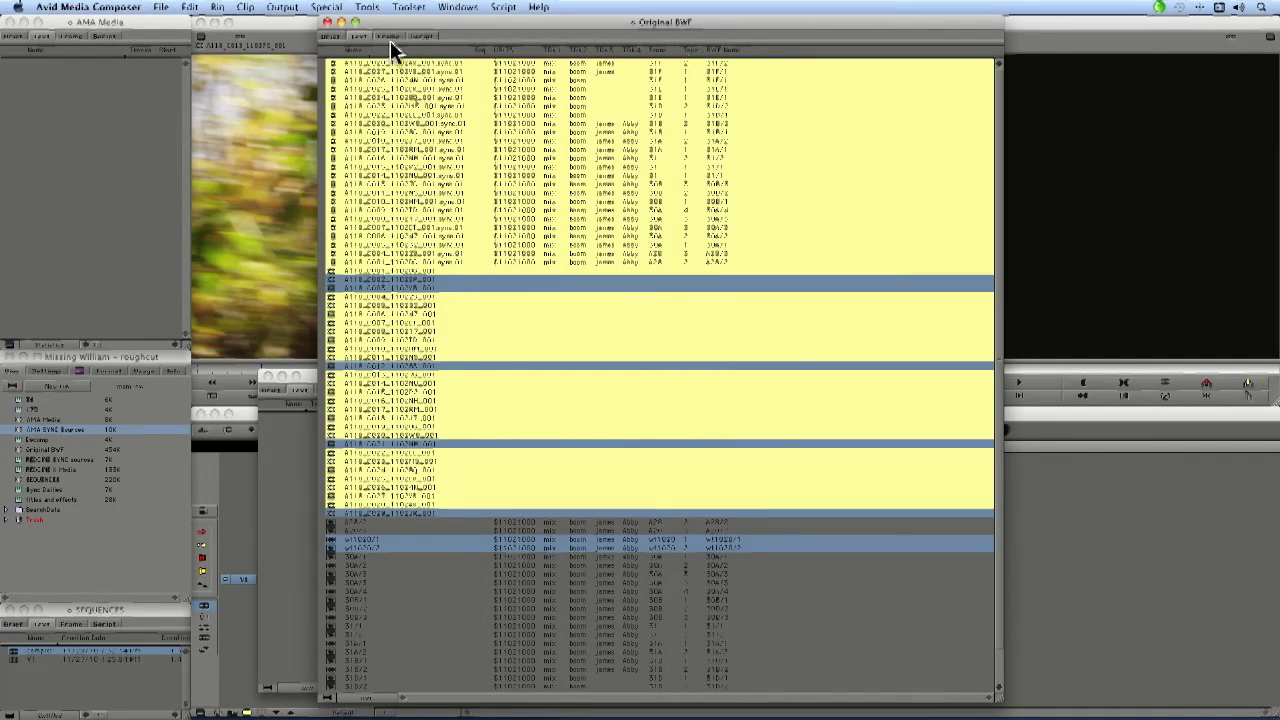
{"action": "left_click_drag", "start_coordinate": [457, 33], "coordinate": [705, 44]}
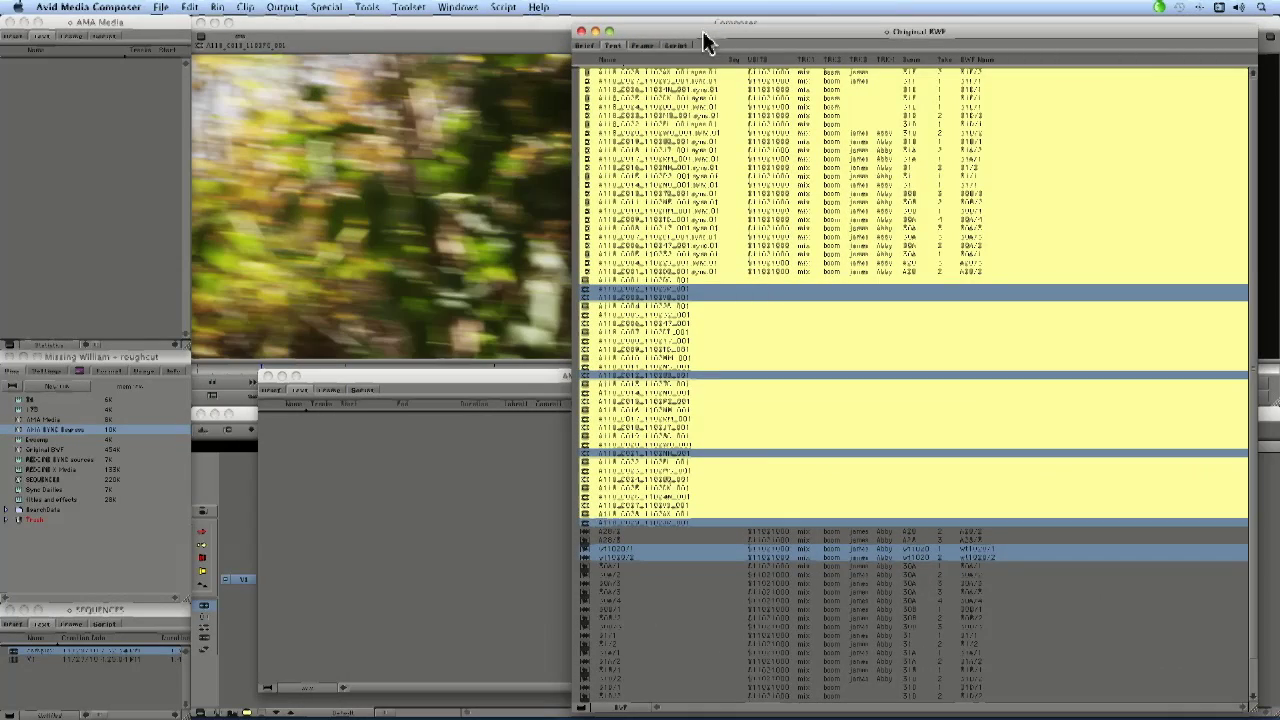
{"action": "left_click", "coordinate": [576, 69]}
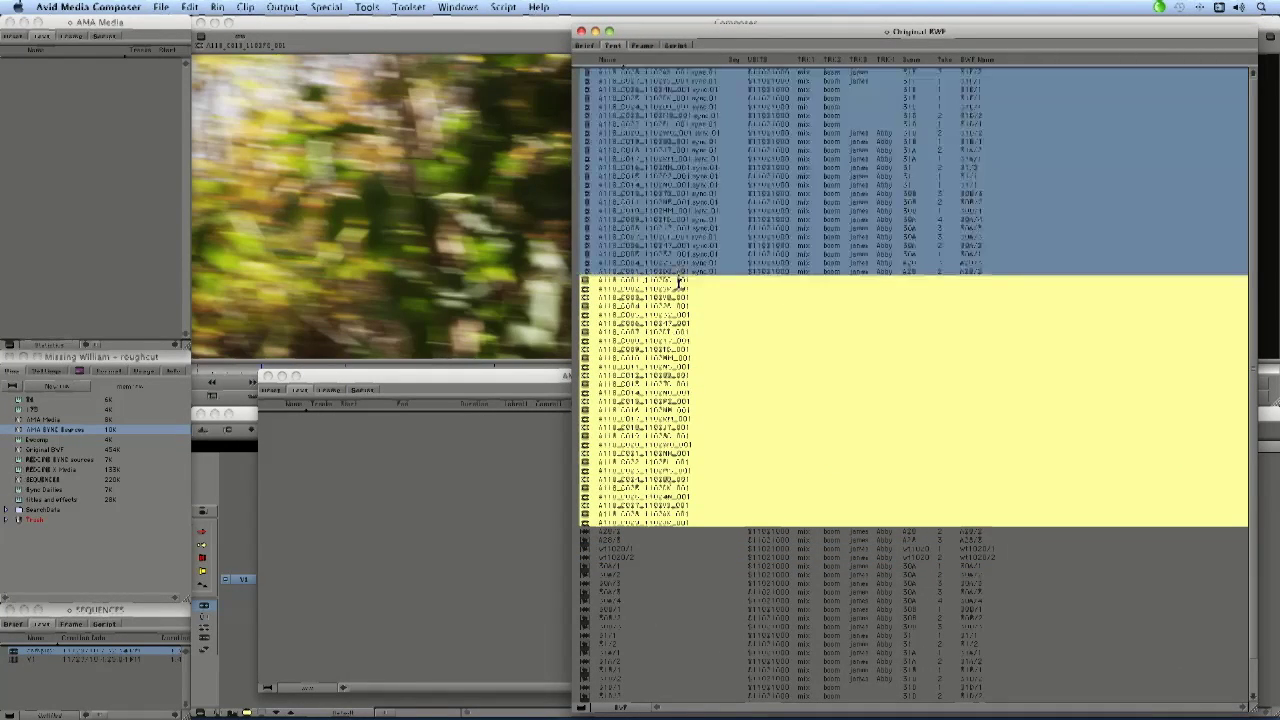
{"action": "left_click", "coordinate": [678, 272], "text": "shift"}
{"action": "left_click_drag", "start_coordinate": [590, 270], "coordinate": [352, 630]}
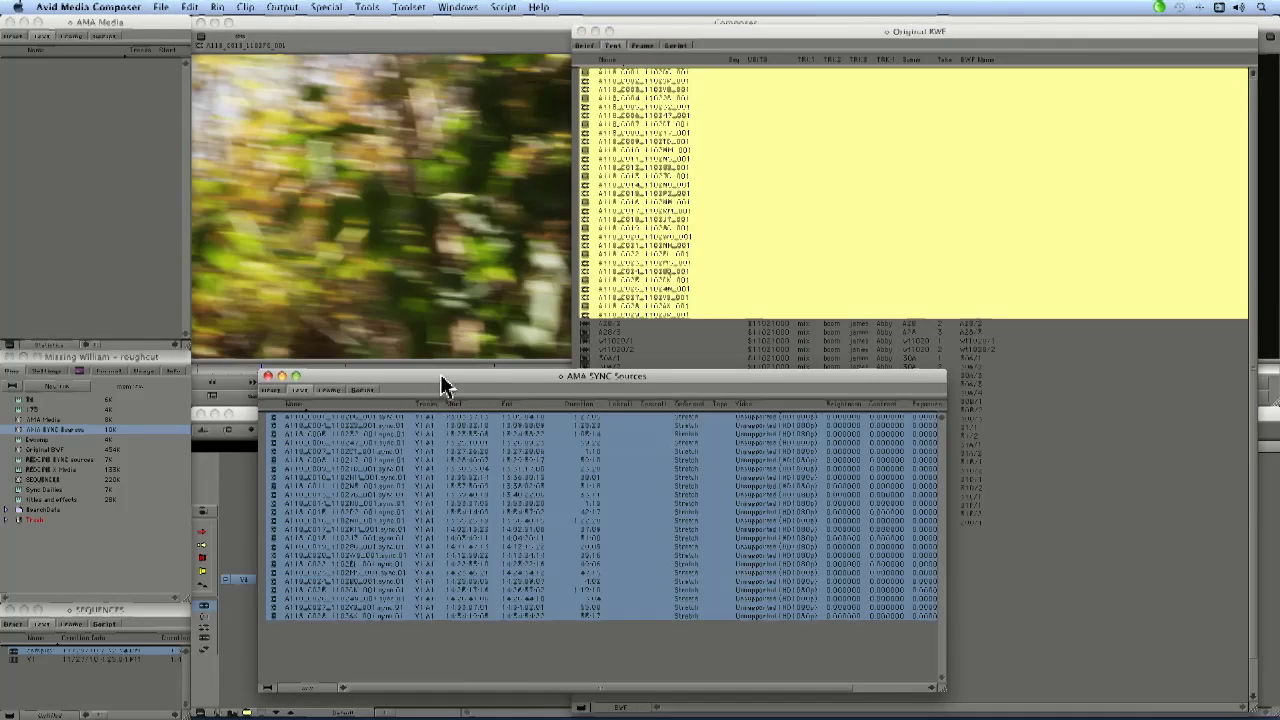
Return the A118 Red clips to AMA Media and close the emptied Original BWF bin.
{"action": "left_click", "coordinate": [586, 88]}
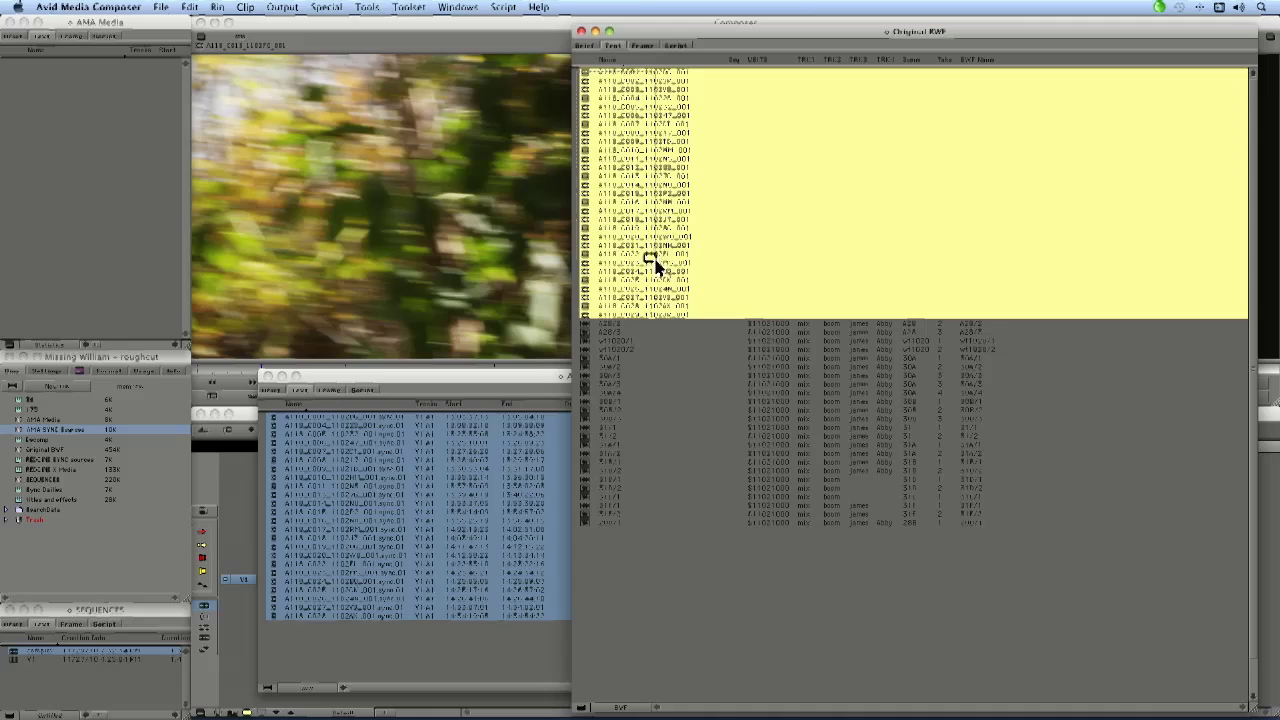
{"action": "left_click", "coordinate": [670, 314]}
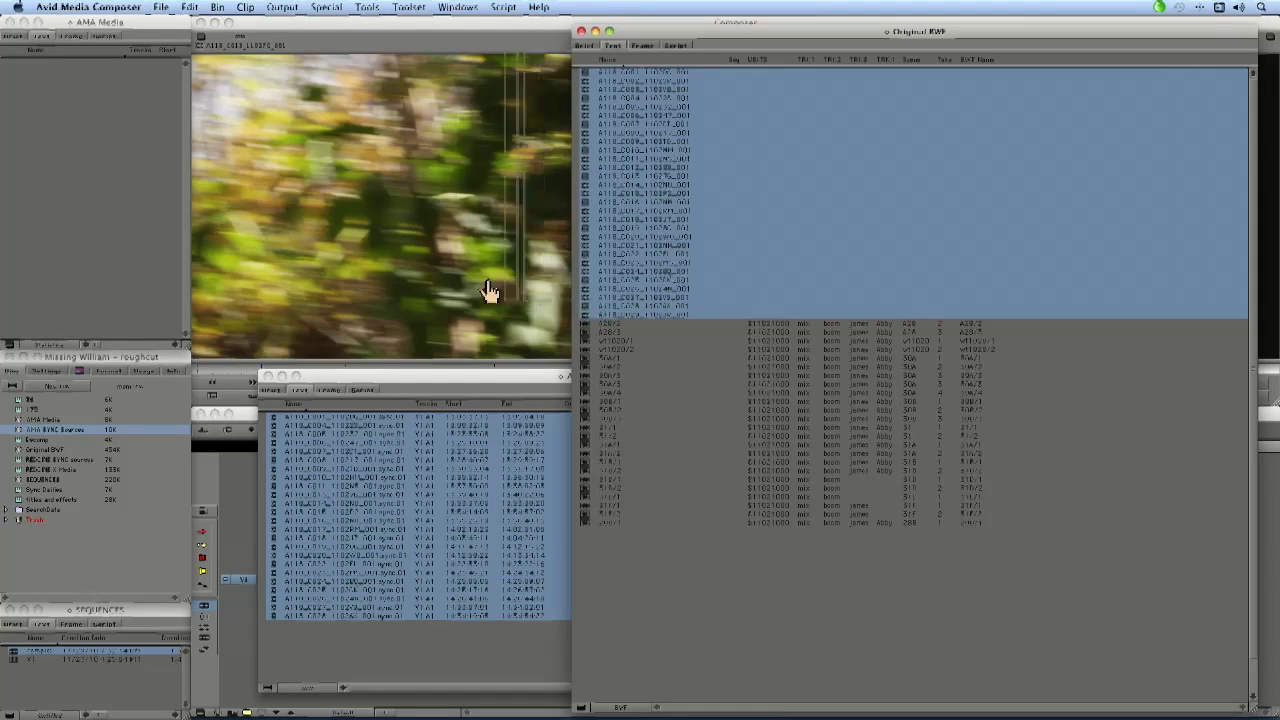
{"action": "left_click_drag", "start_coordinate": [490, 290], "coordinate": [40, 305]}
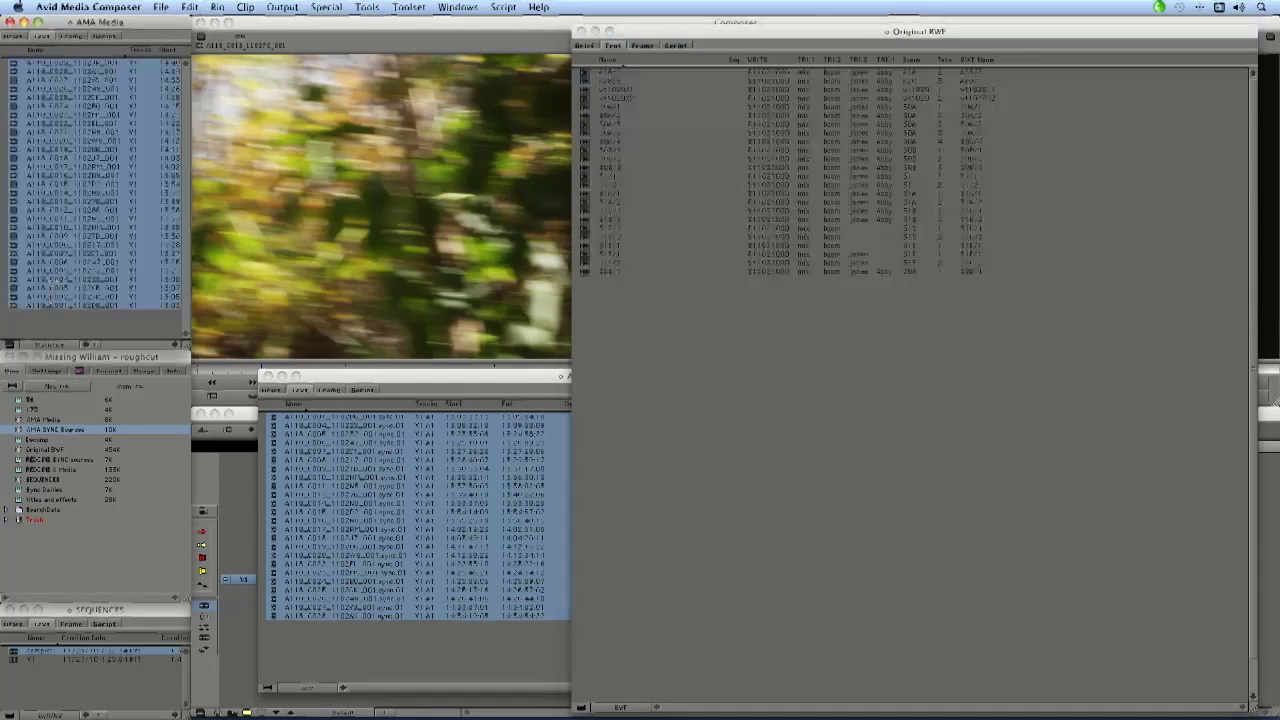
{"action": "left_click", "coordinate": [582, 31]}
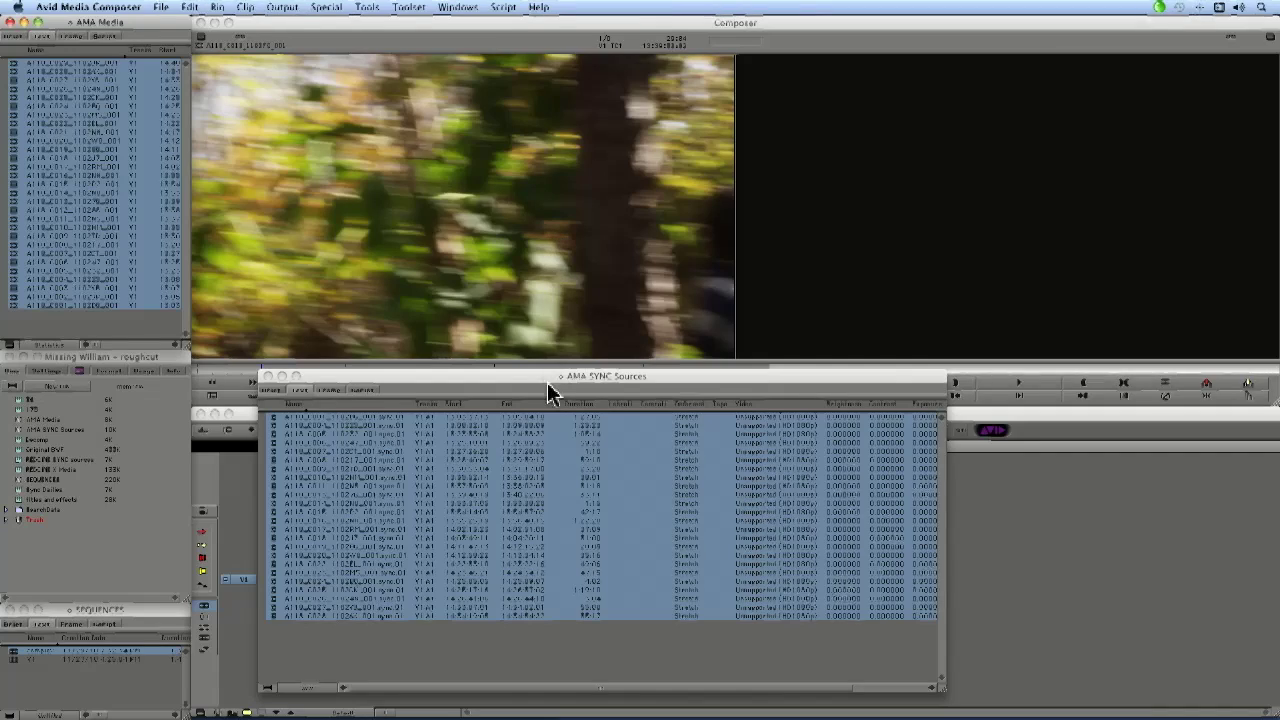
Switch the AMA SYNC Sources bin to the BWF column view and select the BWF Name column.
{"action": "left_click_drag", "start_coordinate": [537, 377], "coordinate": [491, 218]}
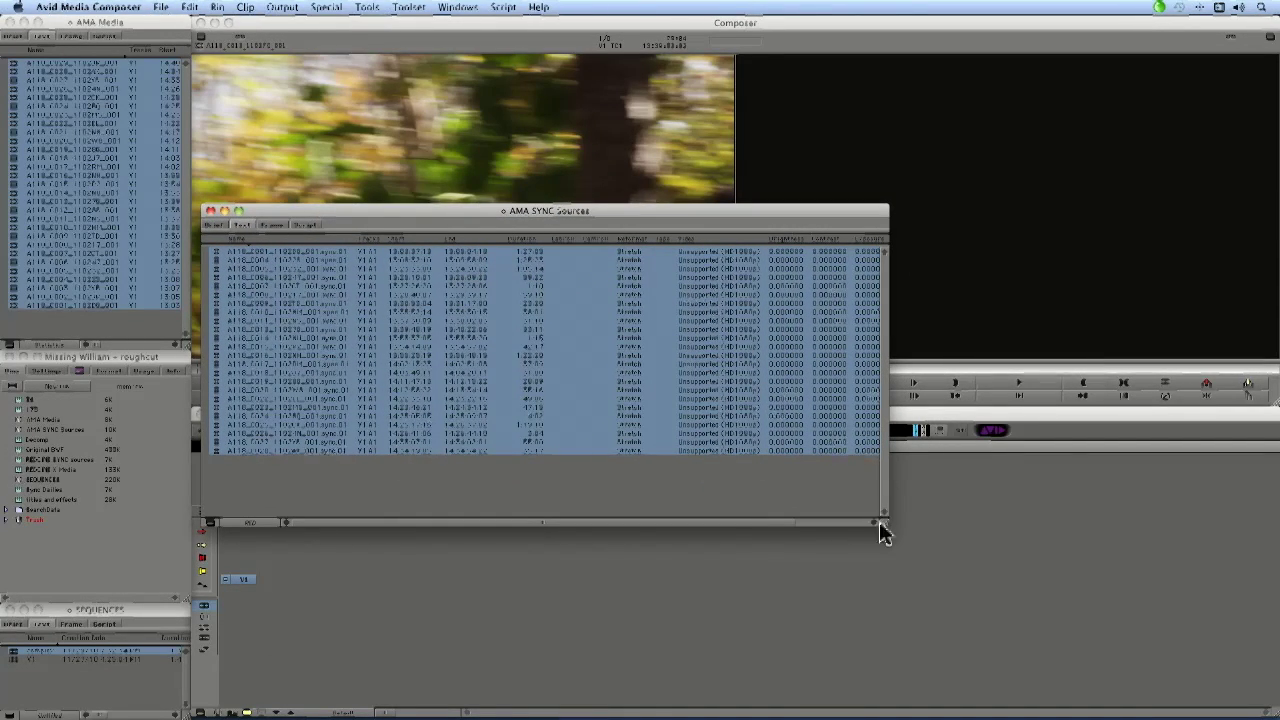
{"action": "left_click", "coordinate": [248, 521]}
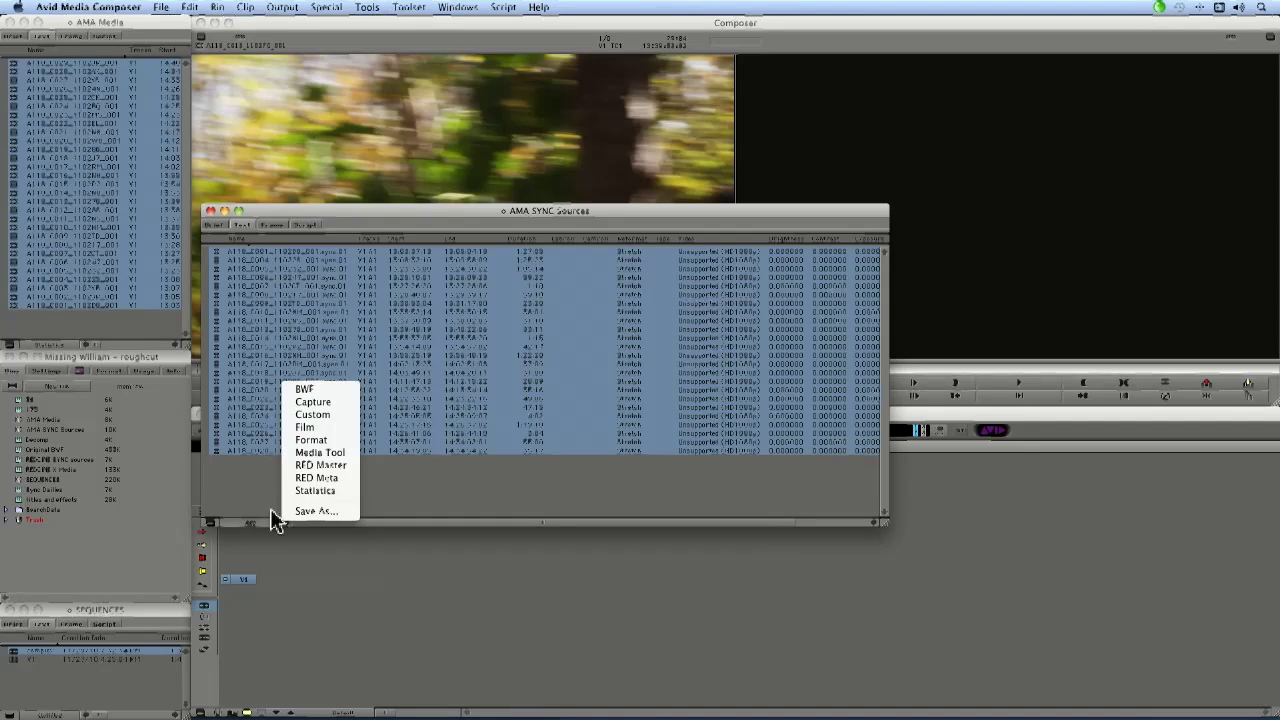
{"action": "left_click", "coordinate": [319, 389]}
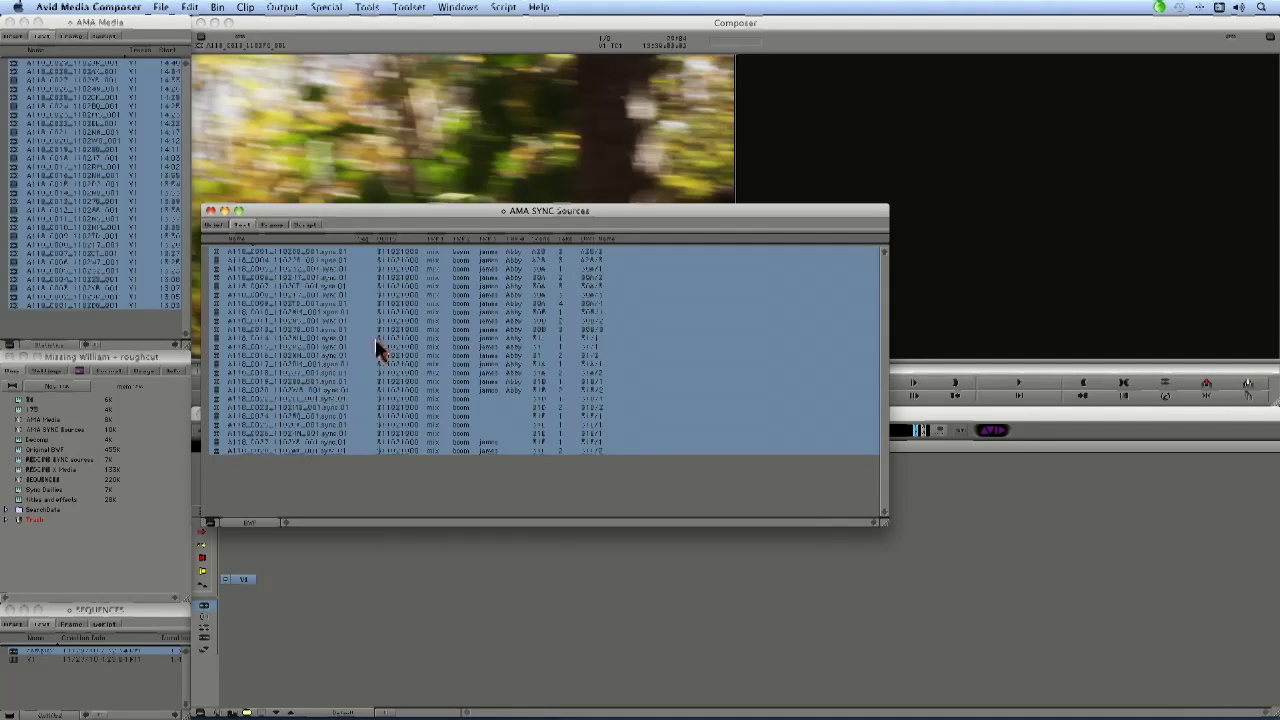
{"action": "left_click", "coordinate": [599, 240]}
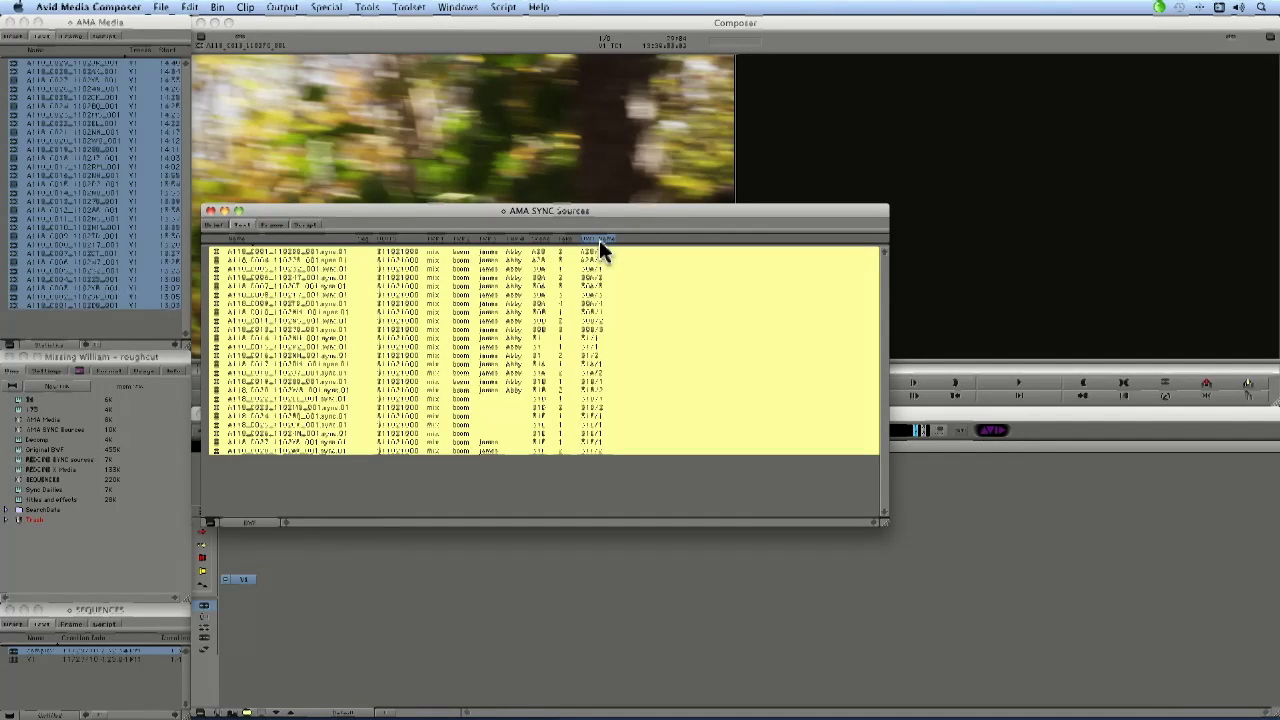
Duplicate BWF Name into the Name column, replacing clip names with scene/take labels like 30B/2.
{"action": "key", "text": "super+d"}
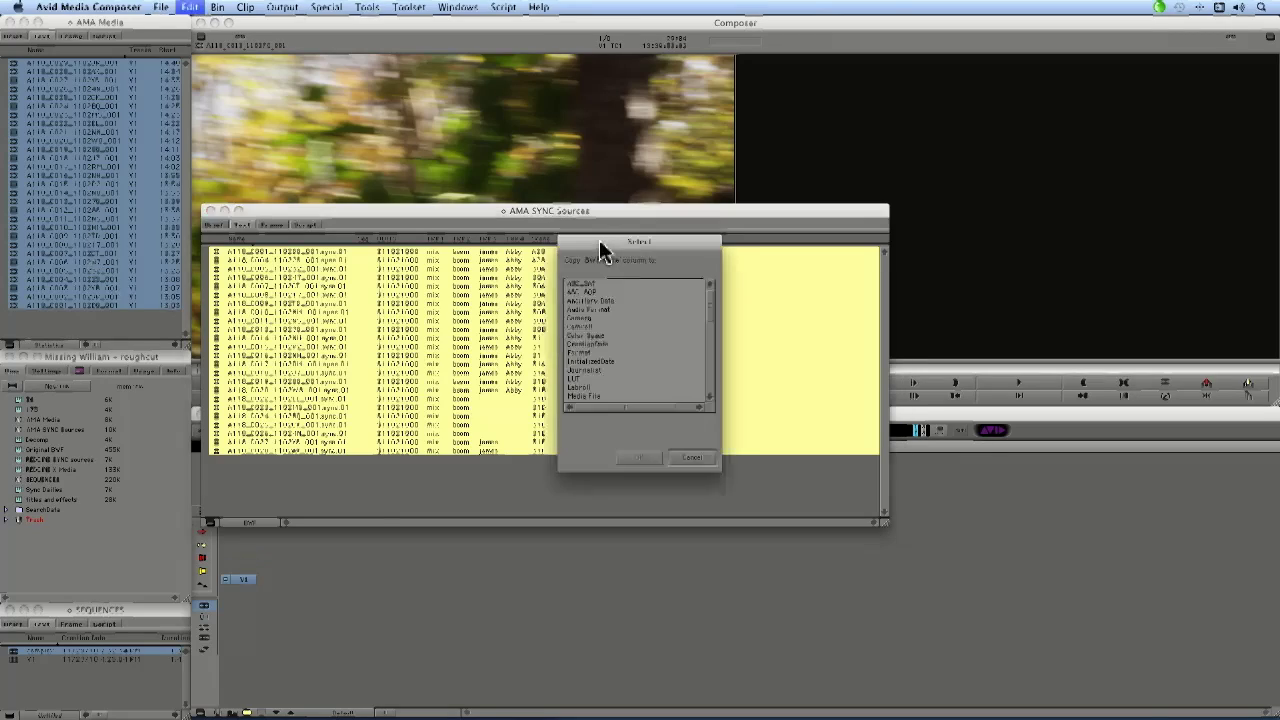
{"action": "scroll", "coordinate": [610, 345], "scroll_direction": "down", "scroll_amount": 4}
{"action": "left_click", "coordinate": [597, 337]}
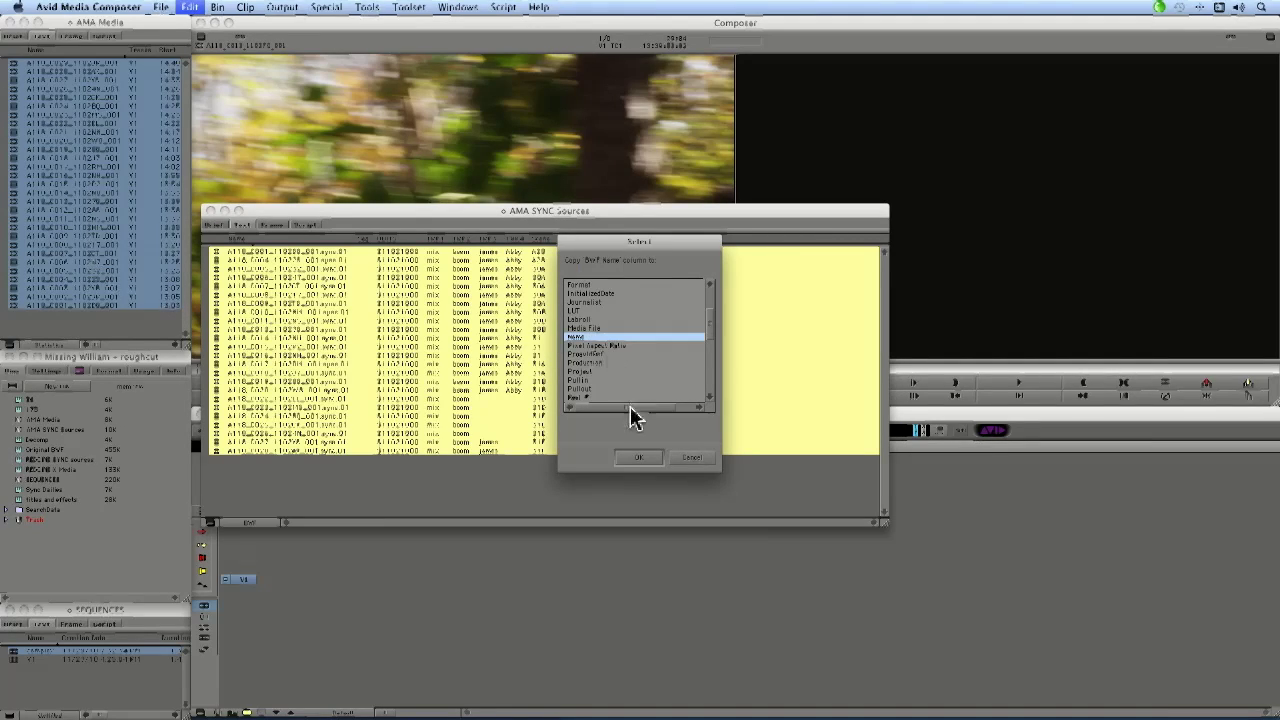
{"action": "left_click", "coordinate": [639, 457]}
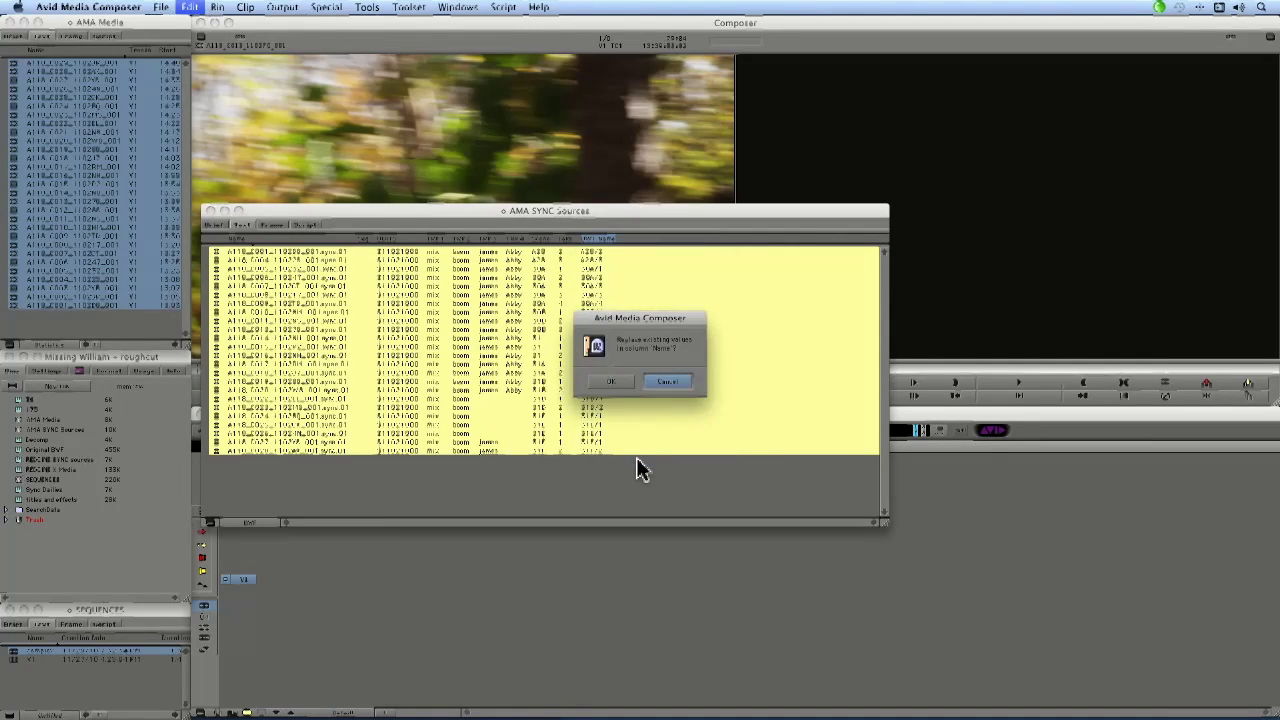
{"action": "left_click", "coordinate": [612, 384]}
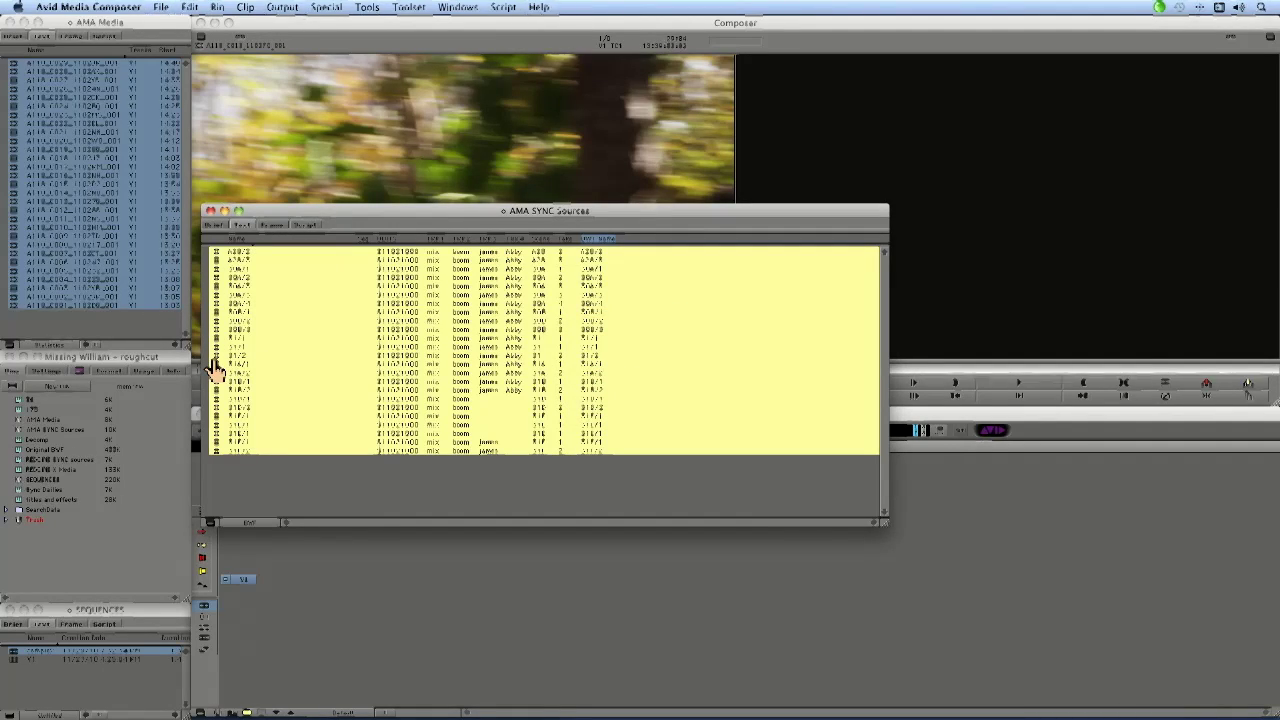